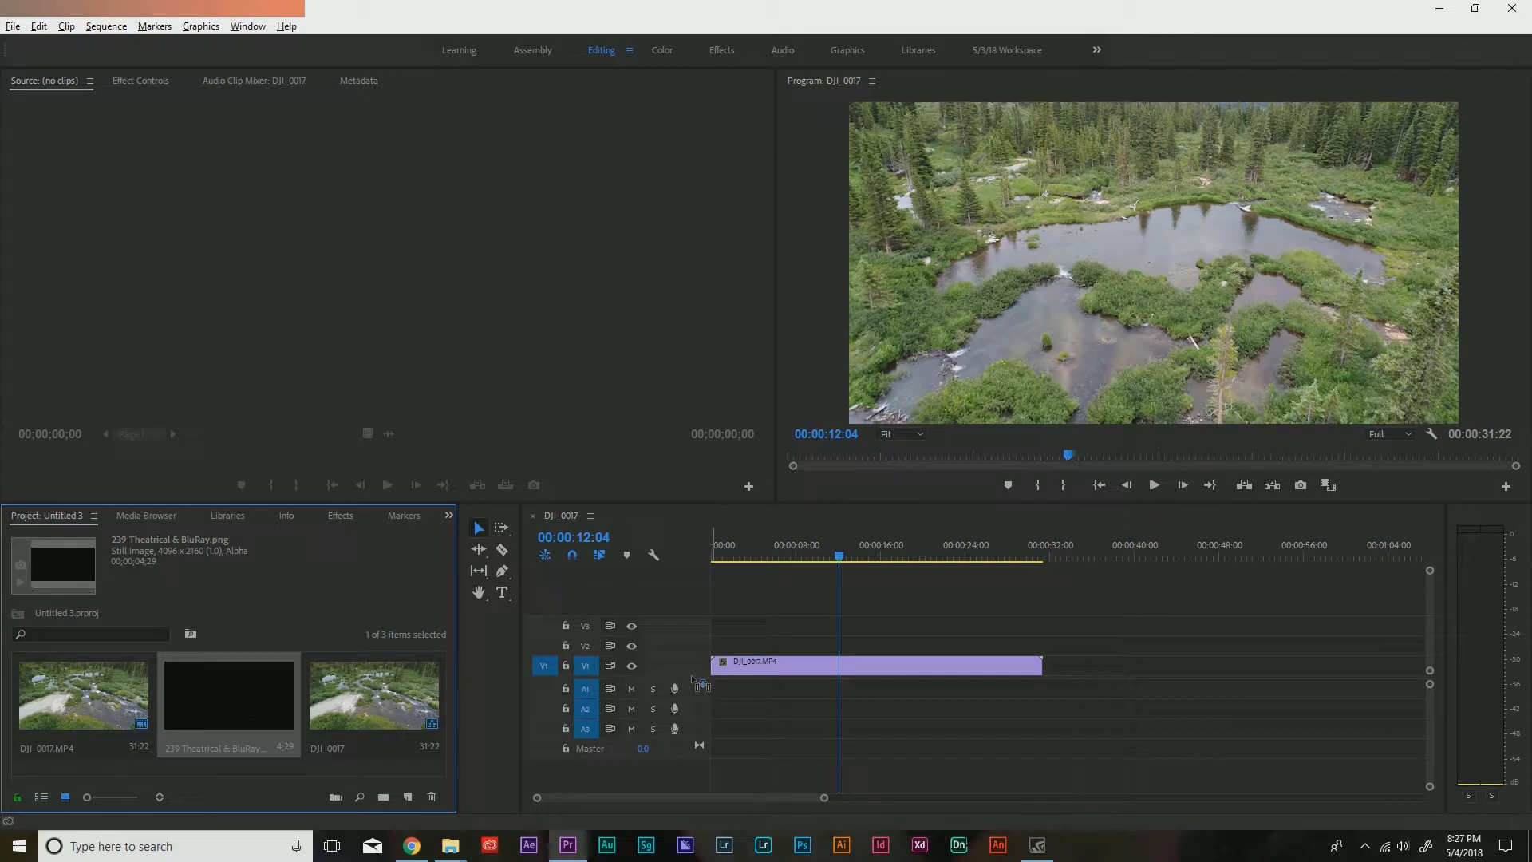
# - Place the 239 Theatrical & BluRay overlay on track V2 and extend it to the end of the DJI_0017.MP4 clip
pyautogui.moveTo(846, 576); pyautogui.dragTo(736, 563)
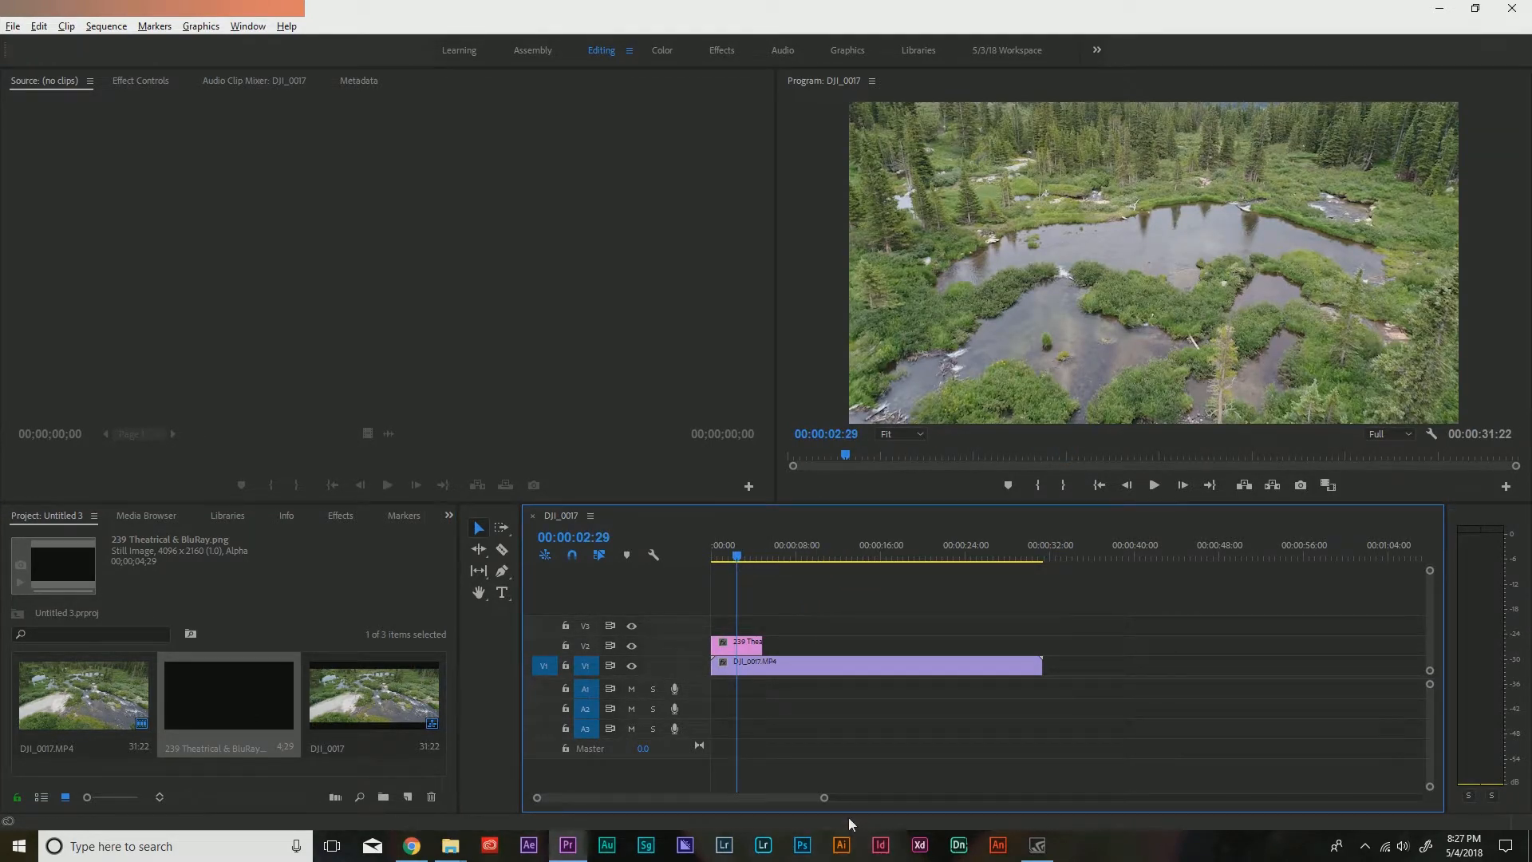
pyautogui.moveTo(769, 643); pyautogui.dragTo(1043, 643)
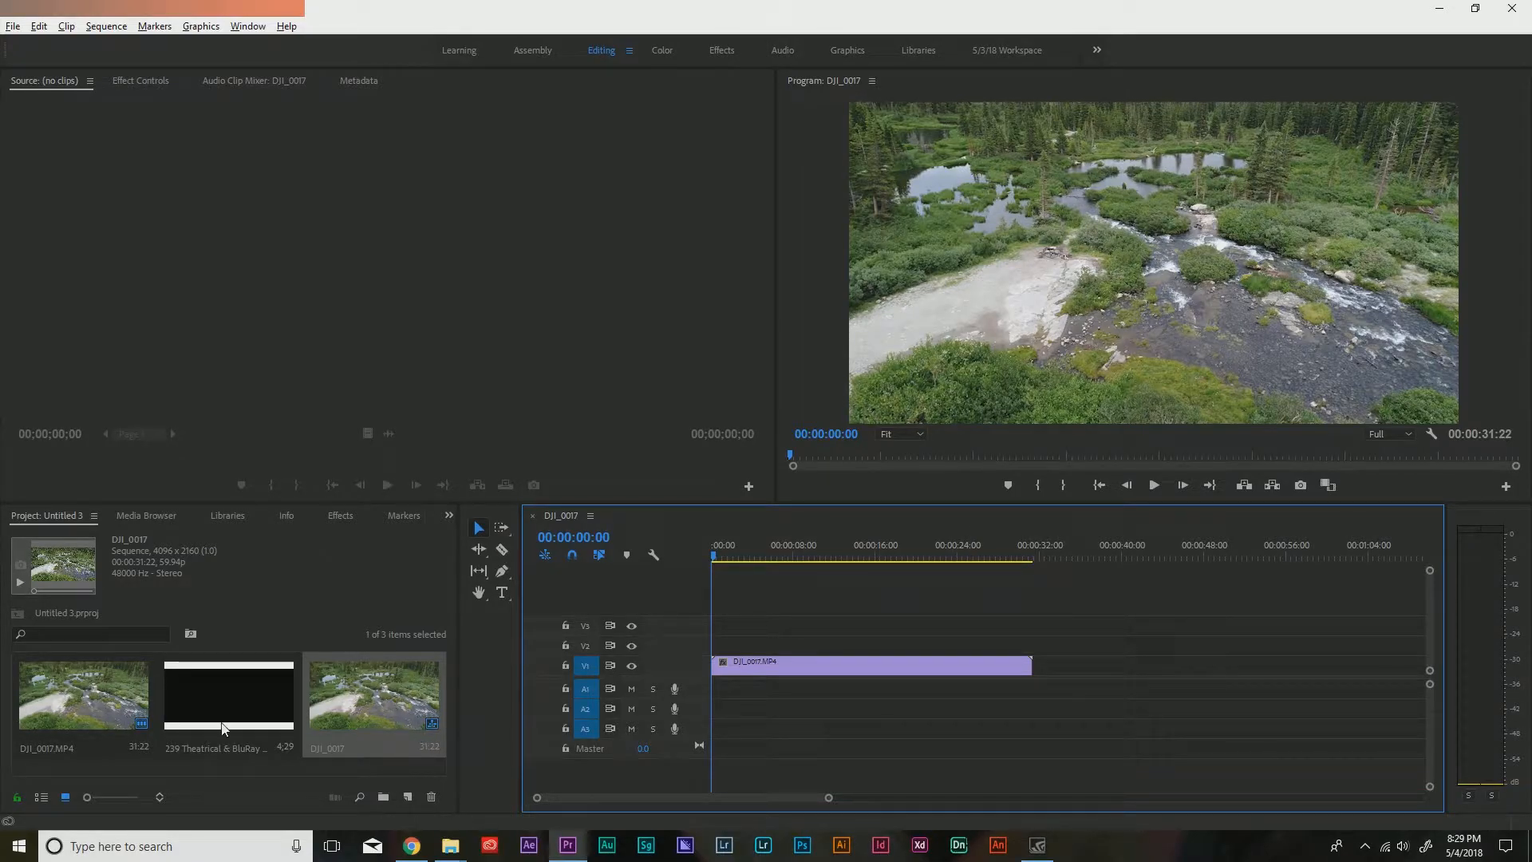
# - Place 239 Theatrical & BluRay 4K.png on track V2 at the start of the sequence, above the video clip
pyautogui.click(220, 706)
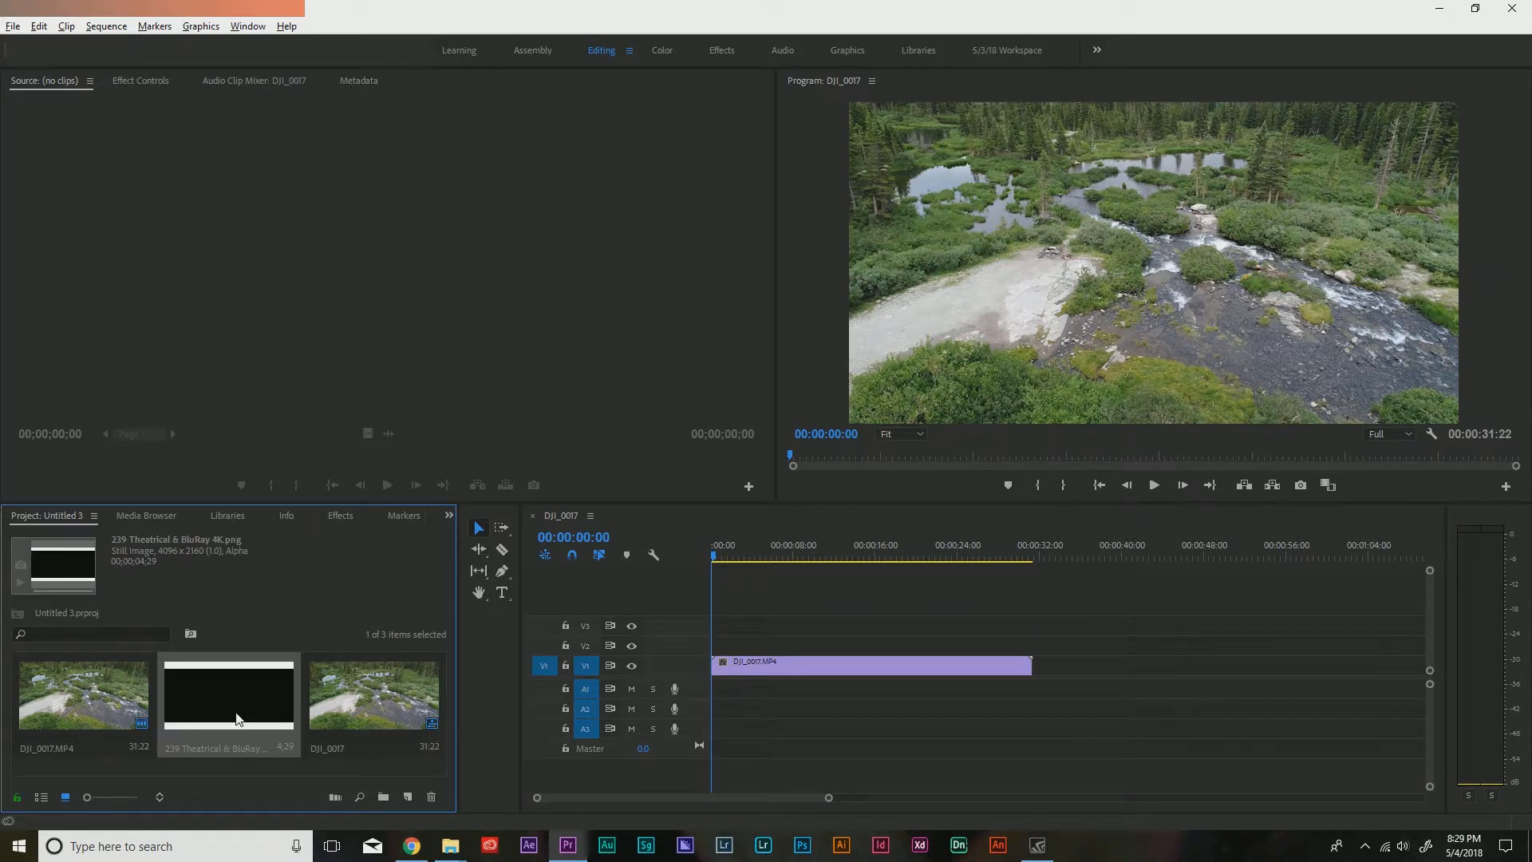
pyautogui.moveTo(222, 713); pyautogui.dragTo(720, 648)
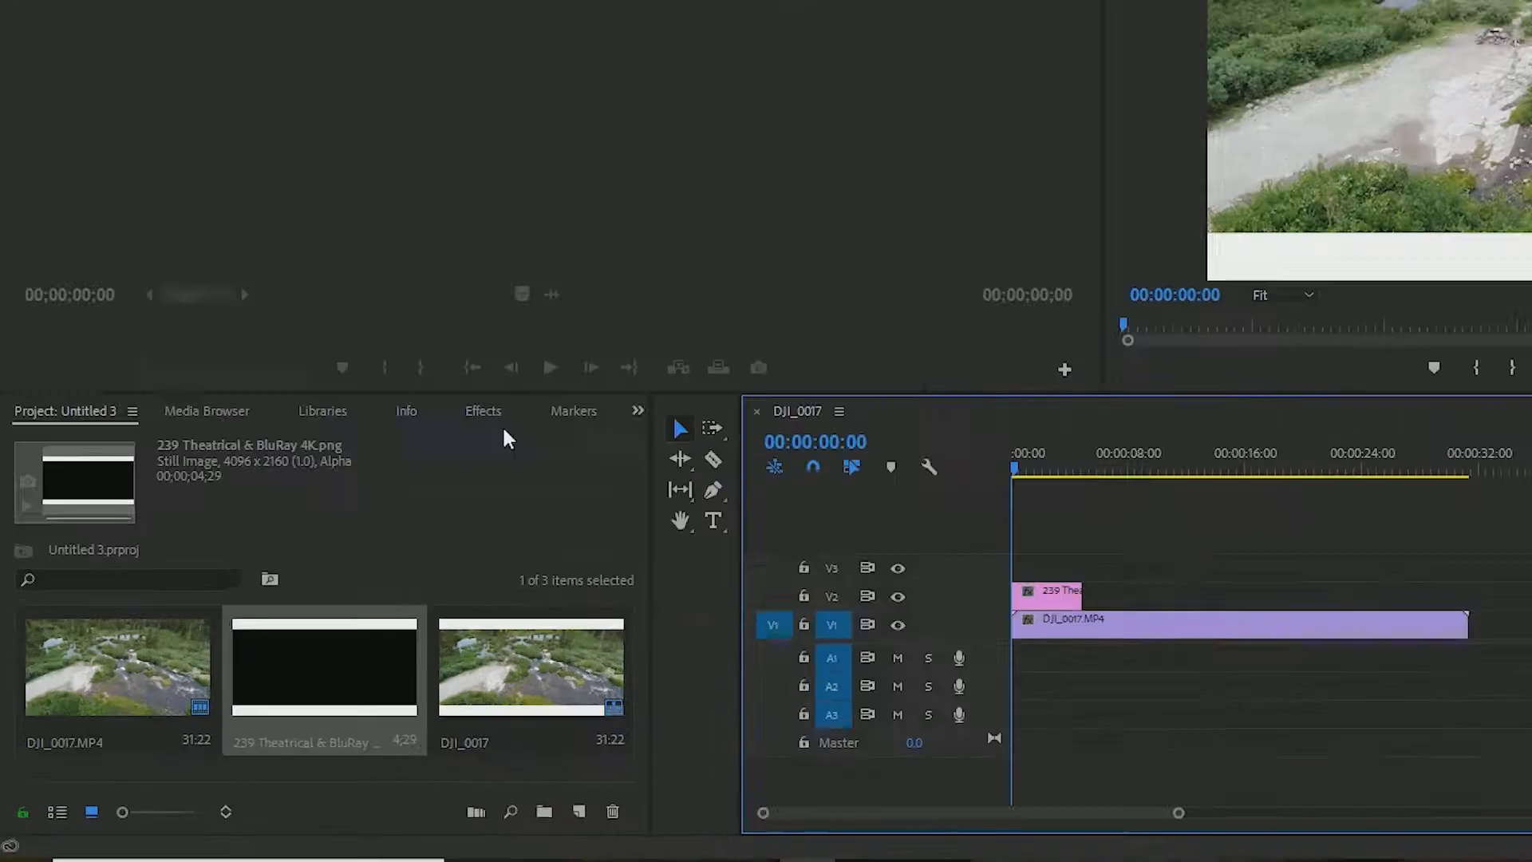
# - Find the Crop video effect by searching the effects for "crop" and apply it to the DJI_0017.MP4 clip on V1
pyautogui.click(341, 516)
pyautogui.click(147, 298)
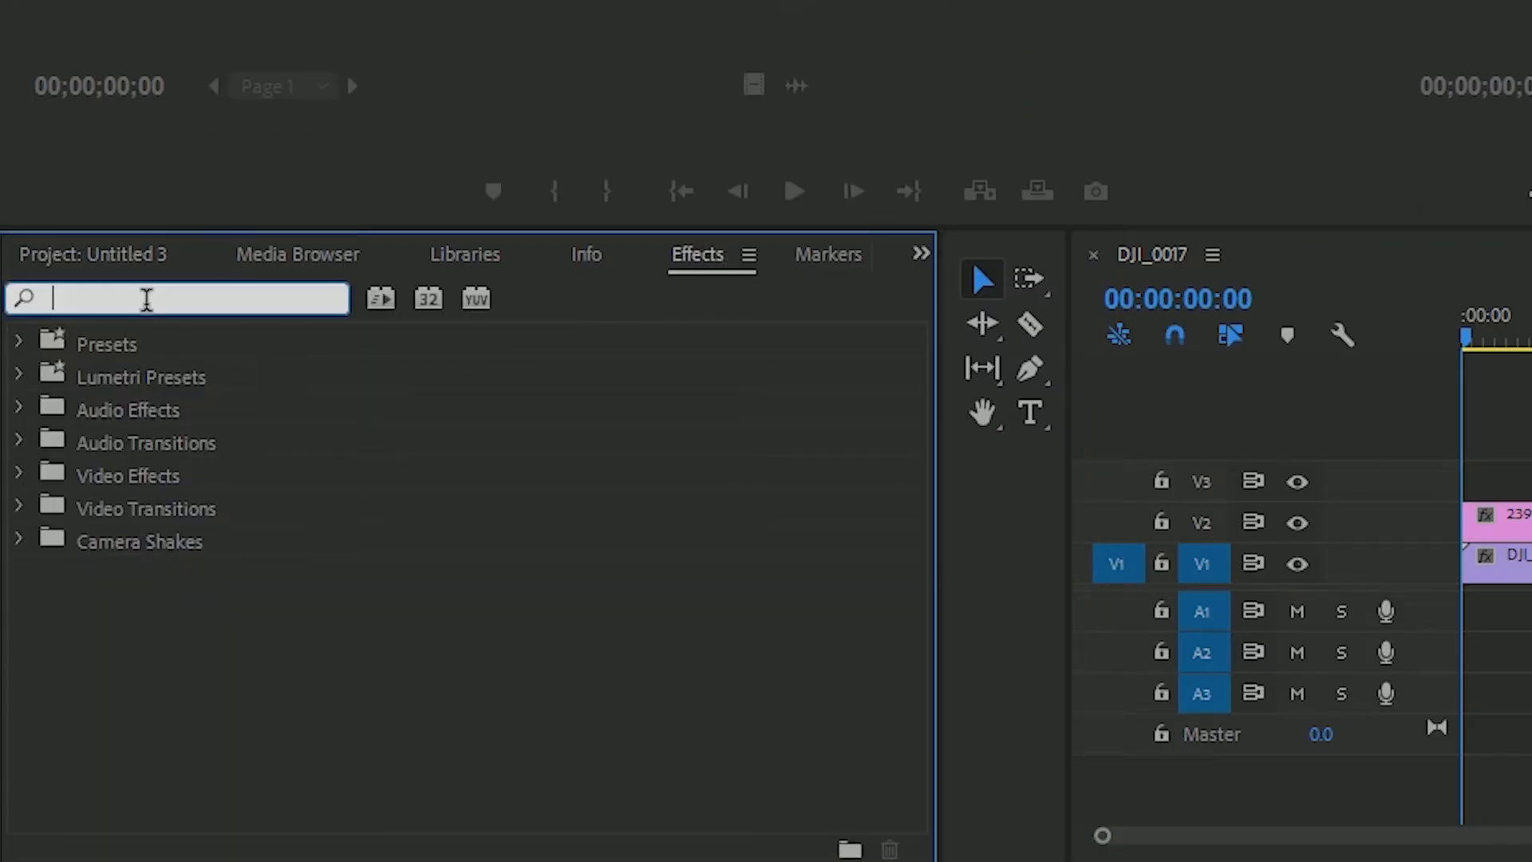
pyautogui.write('crop')
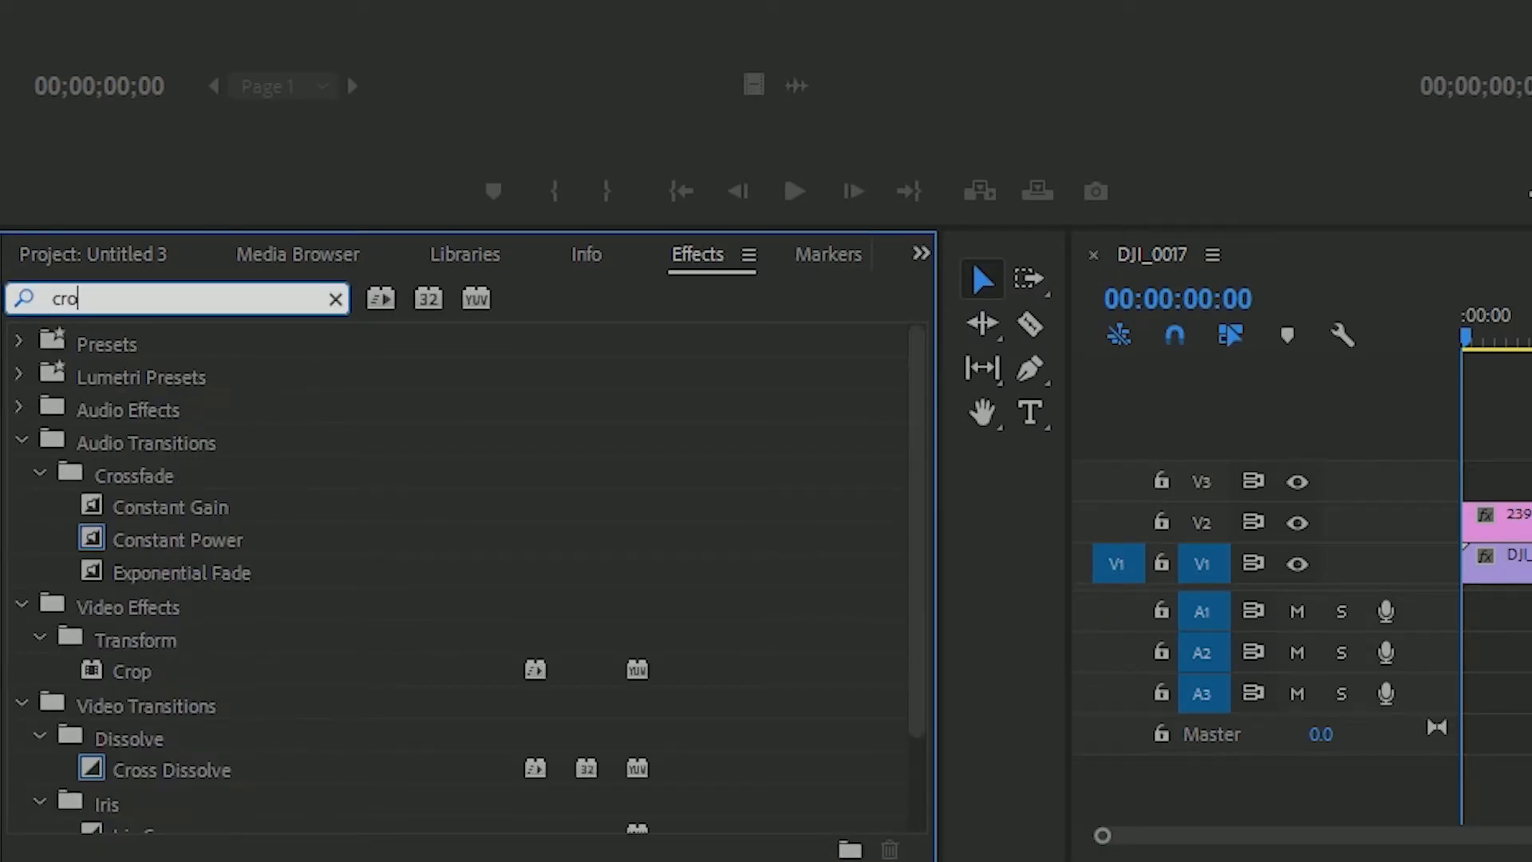
pyautogui.moveTo(127, 549); pyautogui.dragTo(583, 587)
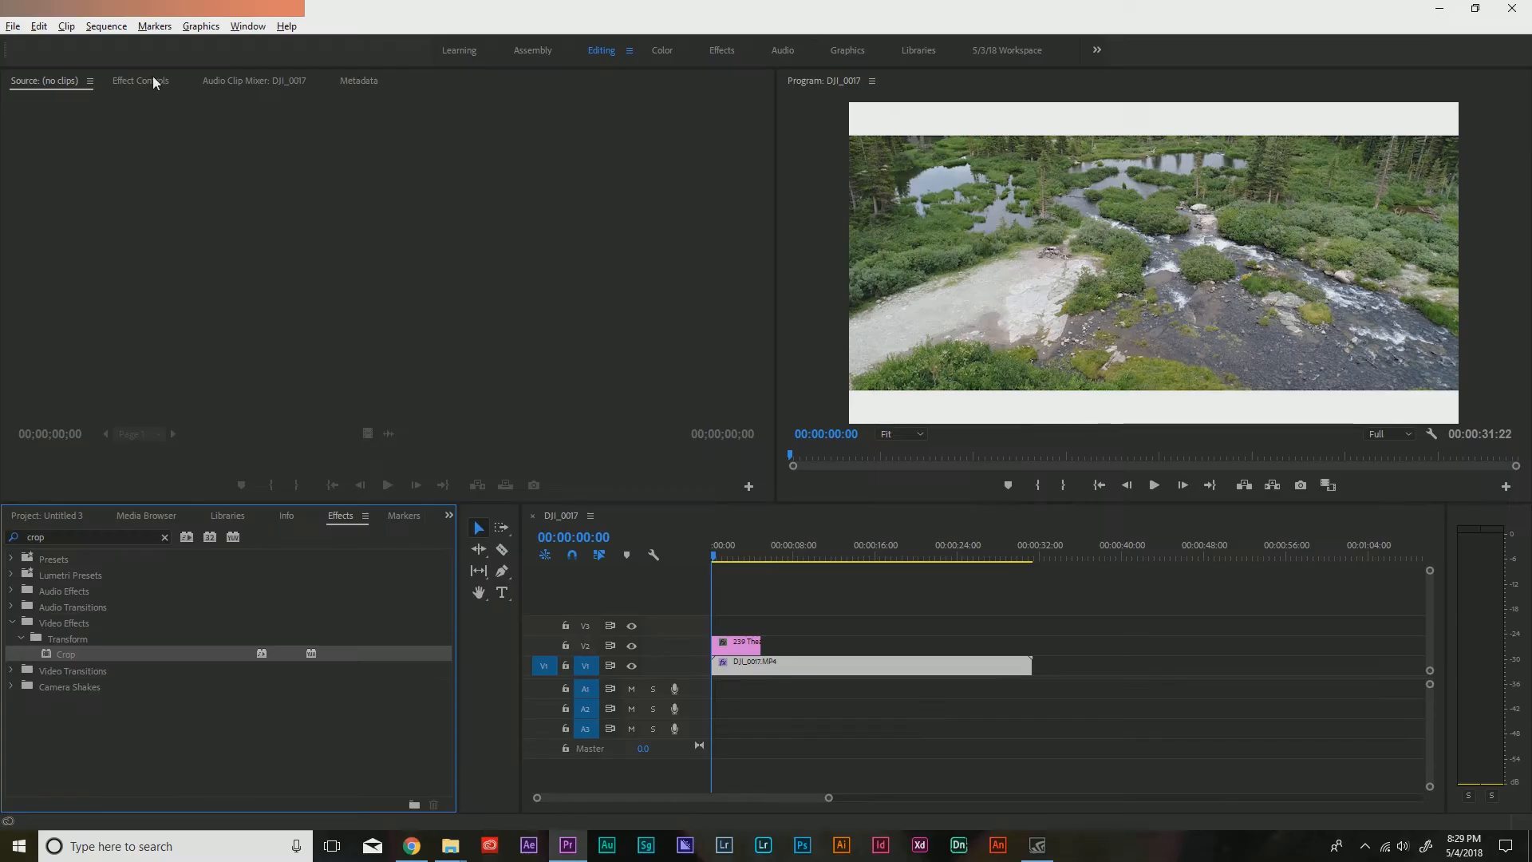
# - Set the clip's Crop effect to 10% at the top and 10% at the bottom, and hide the overlay track V2
pyautogui.click(148, 79)
pyautogui.scroll(-1, 216, 389)
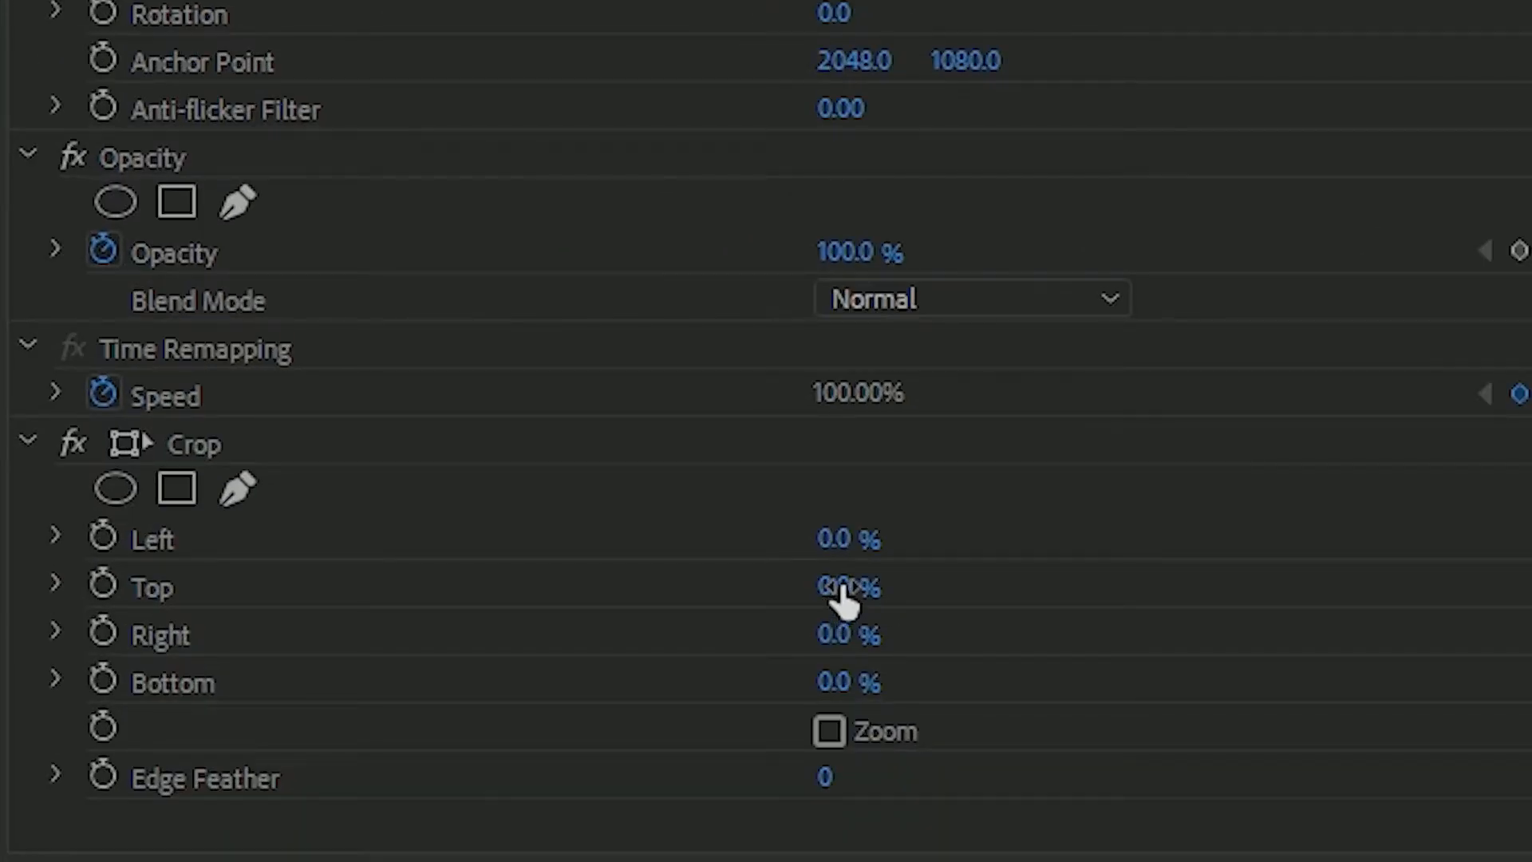
pyautogui.moveTo(838, 587); pyautogui.dragTo(877, 587)
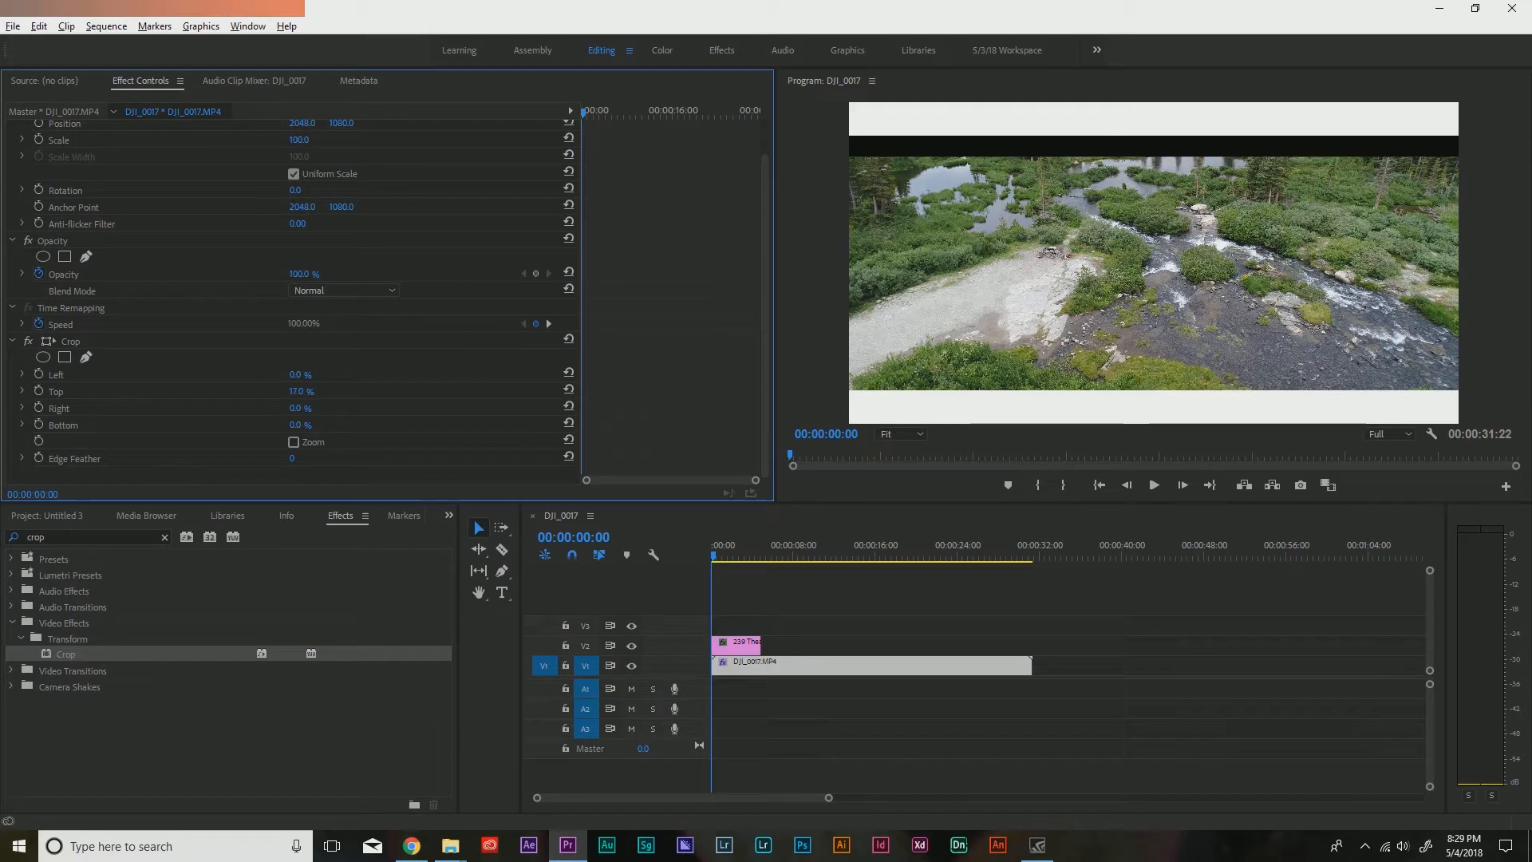
pyautogui.moveTo(315, 392)
pyautogui.mouseDown()
pyautogui.moveTo(345, 391)
pyautogui.moveTo(307, 392)
pyautogui.mouseUp()
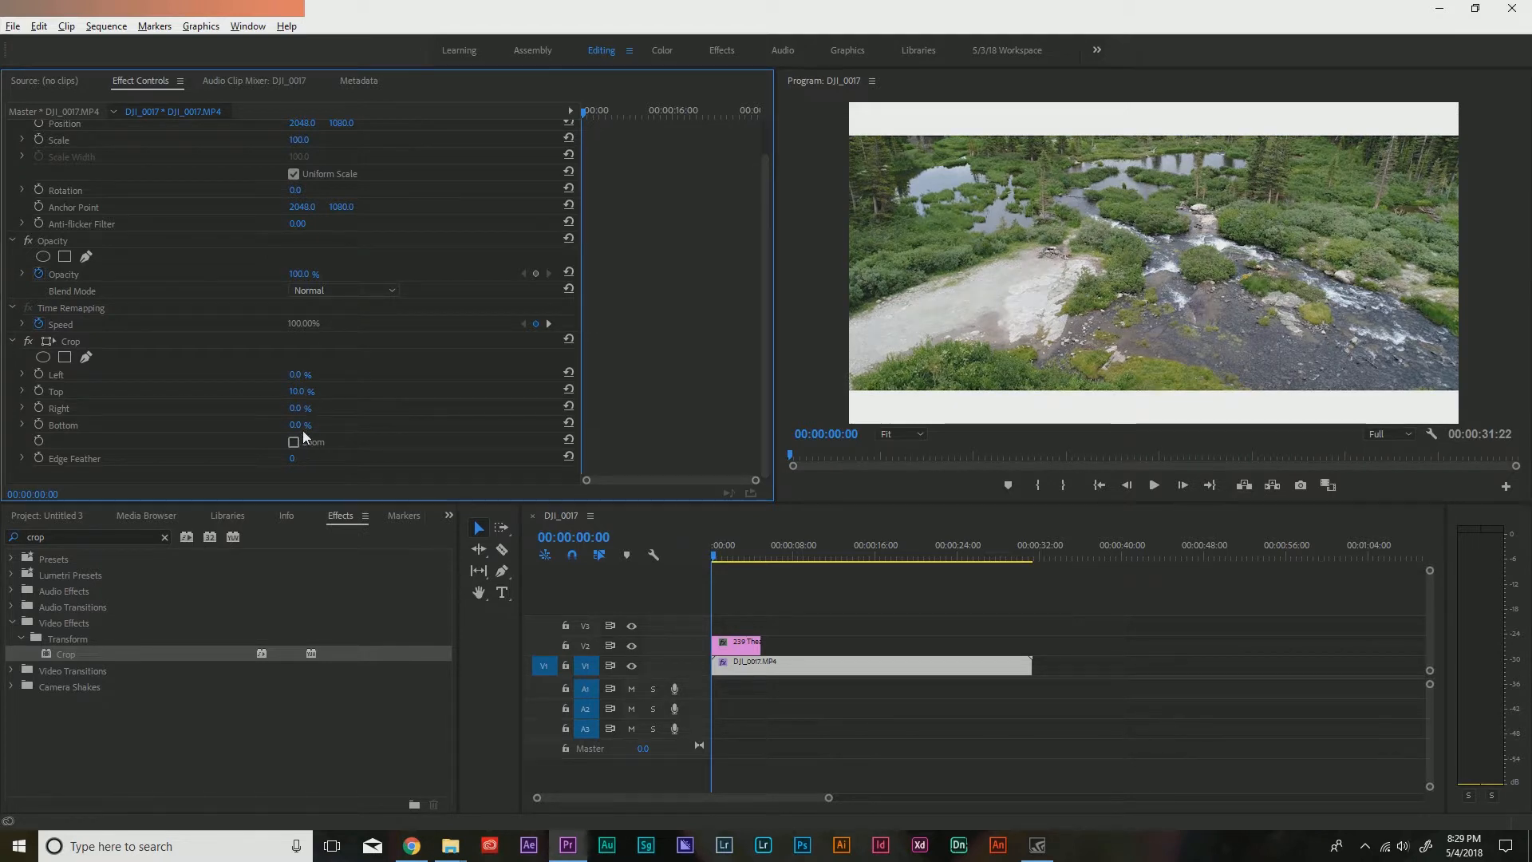
pyautogui.moveTo(299, 427)
pyautogui.mouseDown()
pyautogui.moveTo(333, 427)
pyautogui.moveTo(312, 427)
pyautogui.mouseUp()
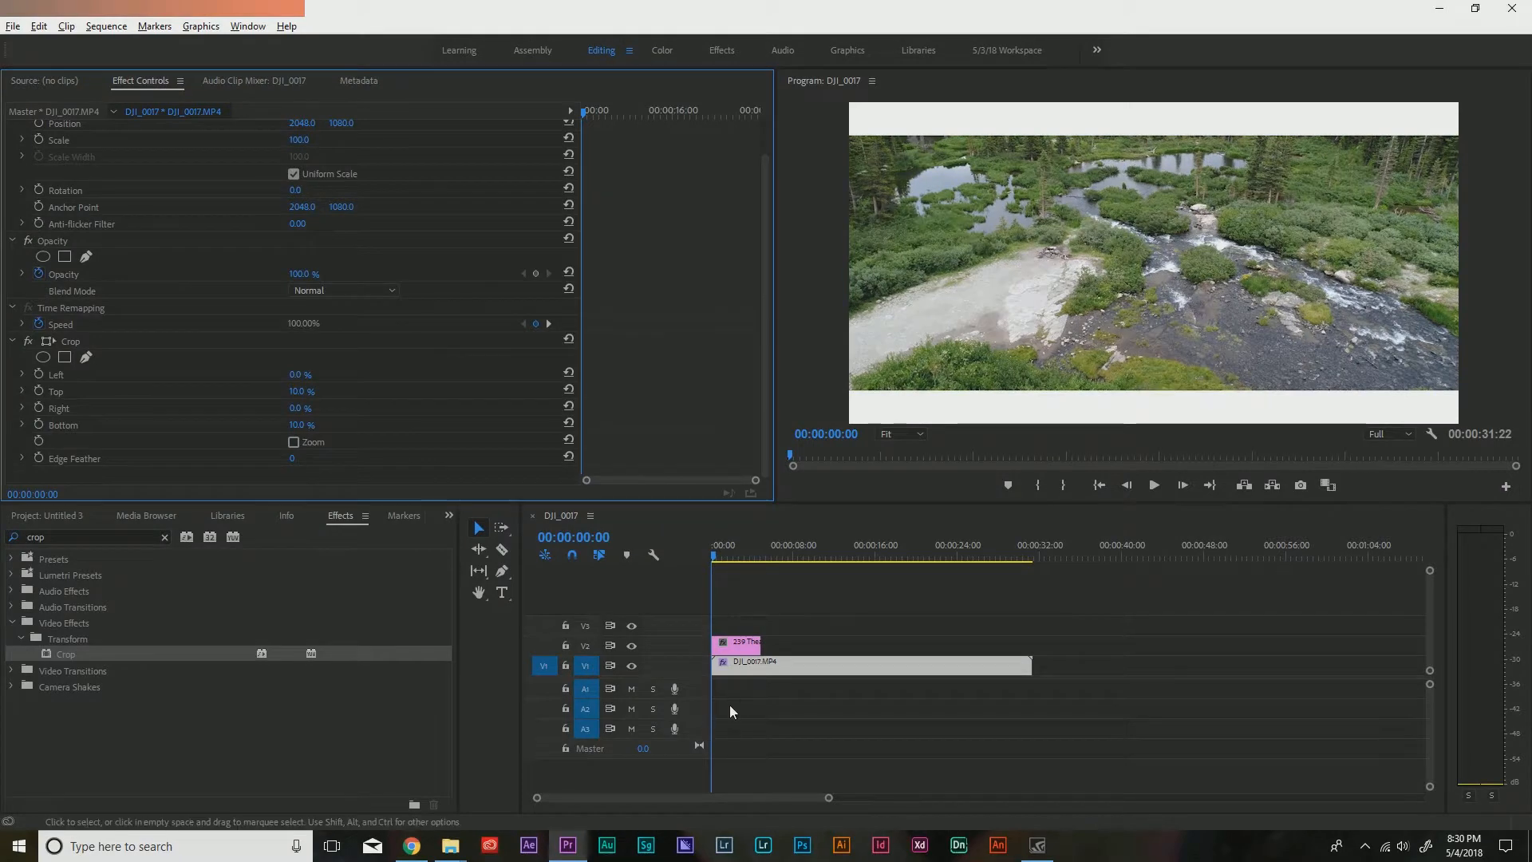
pyautogui.click(630, 644)
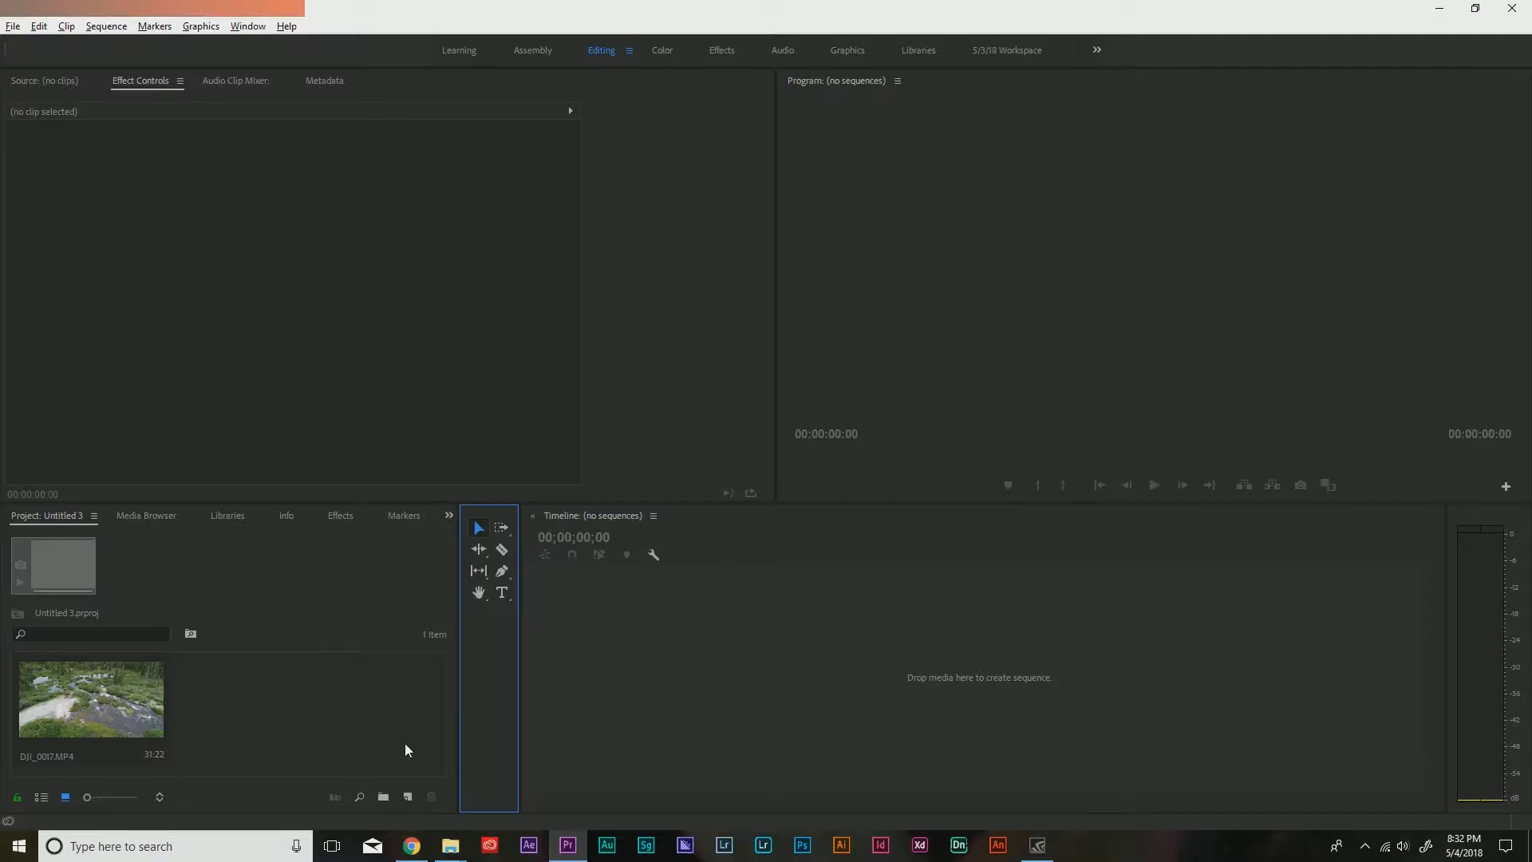
# - Start a new sequence based on the 4K 16x9 24 preset and open its frame size settings
pyautogui.click(405, 744)
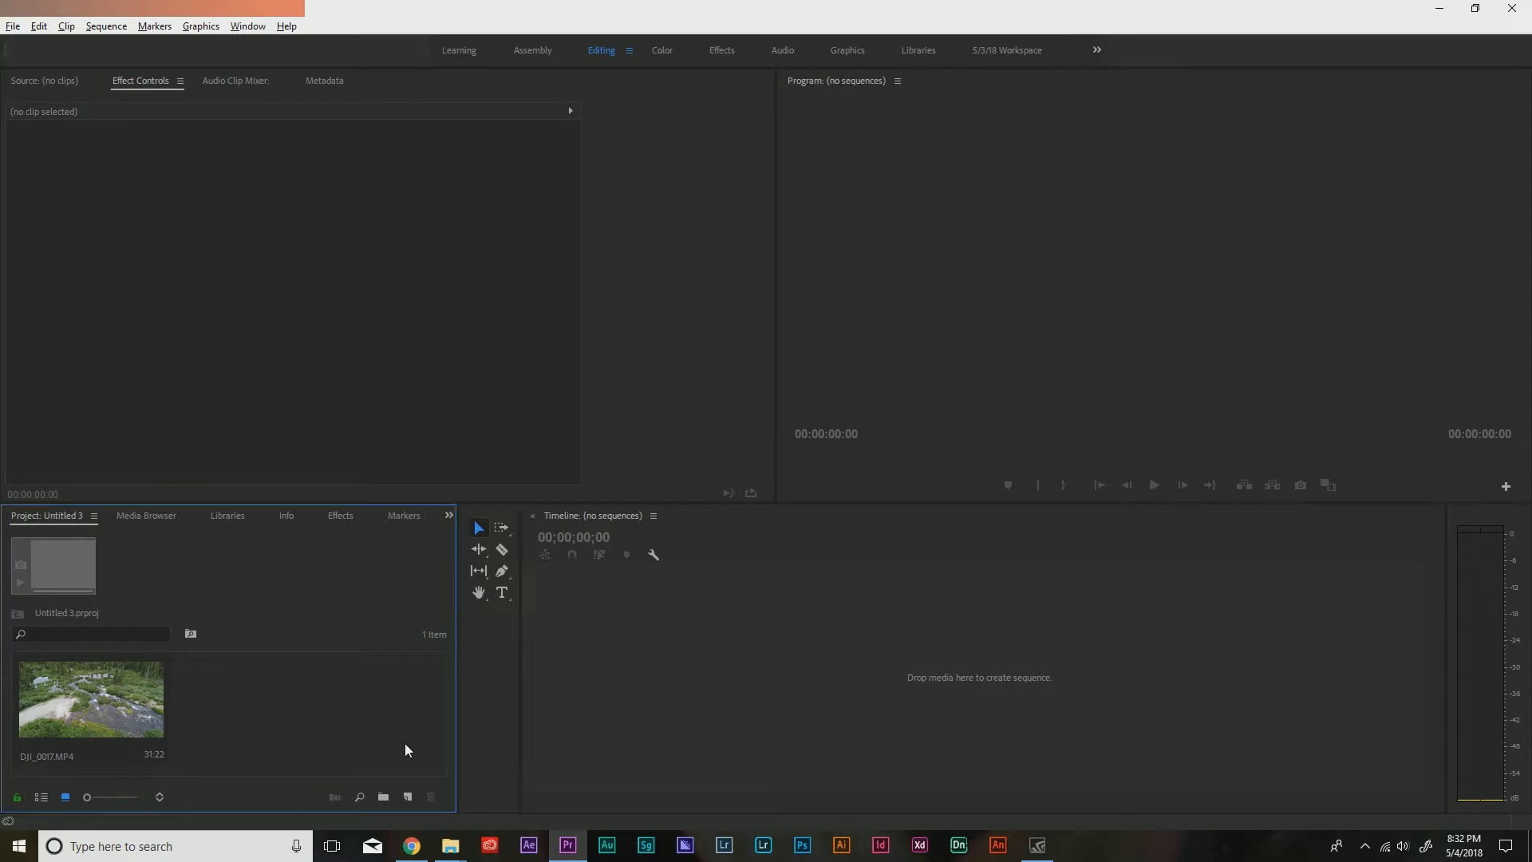
pyautogui.click(121, 720)
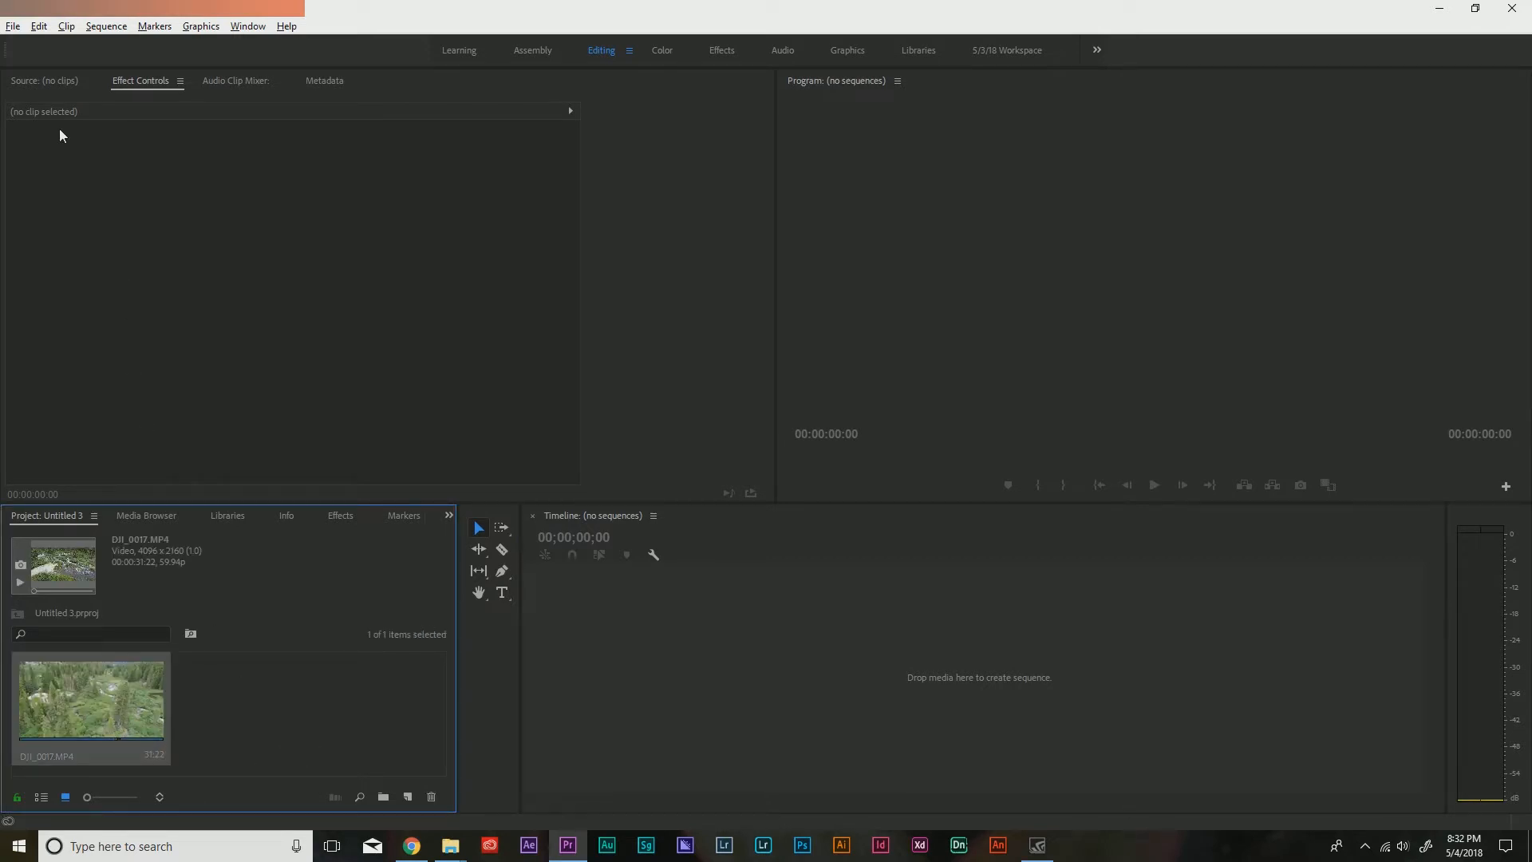
pyautogui.click(9, 29)
pyautogui.moveTo(198, 38)
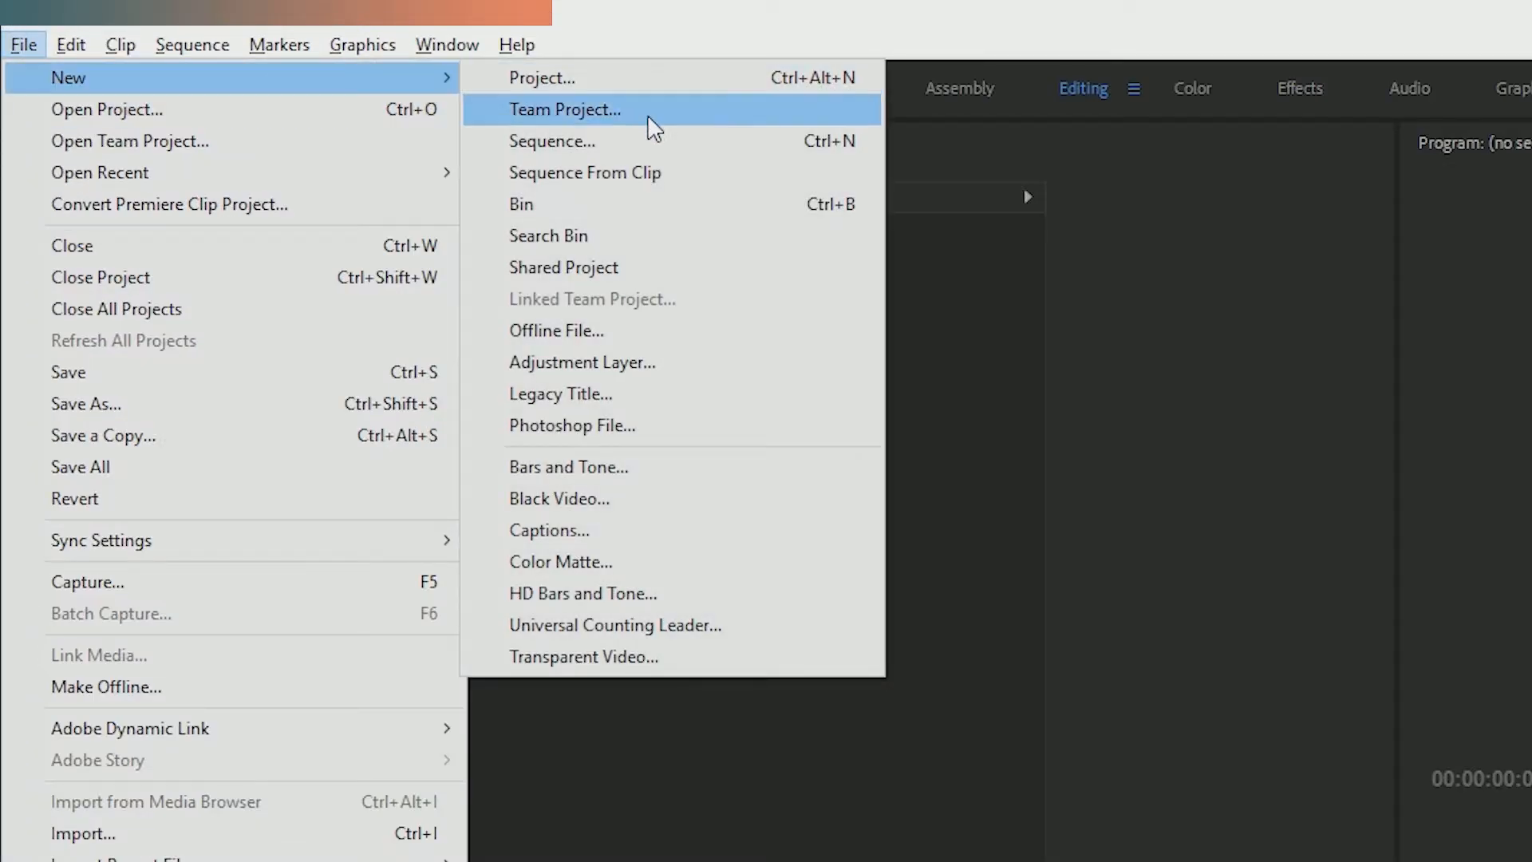
pyautogui.click(644, 141)
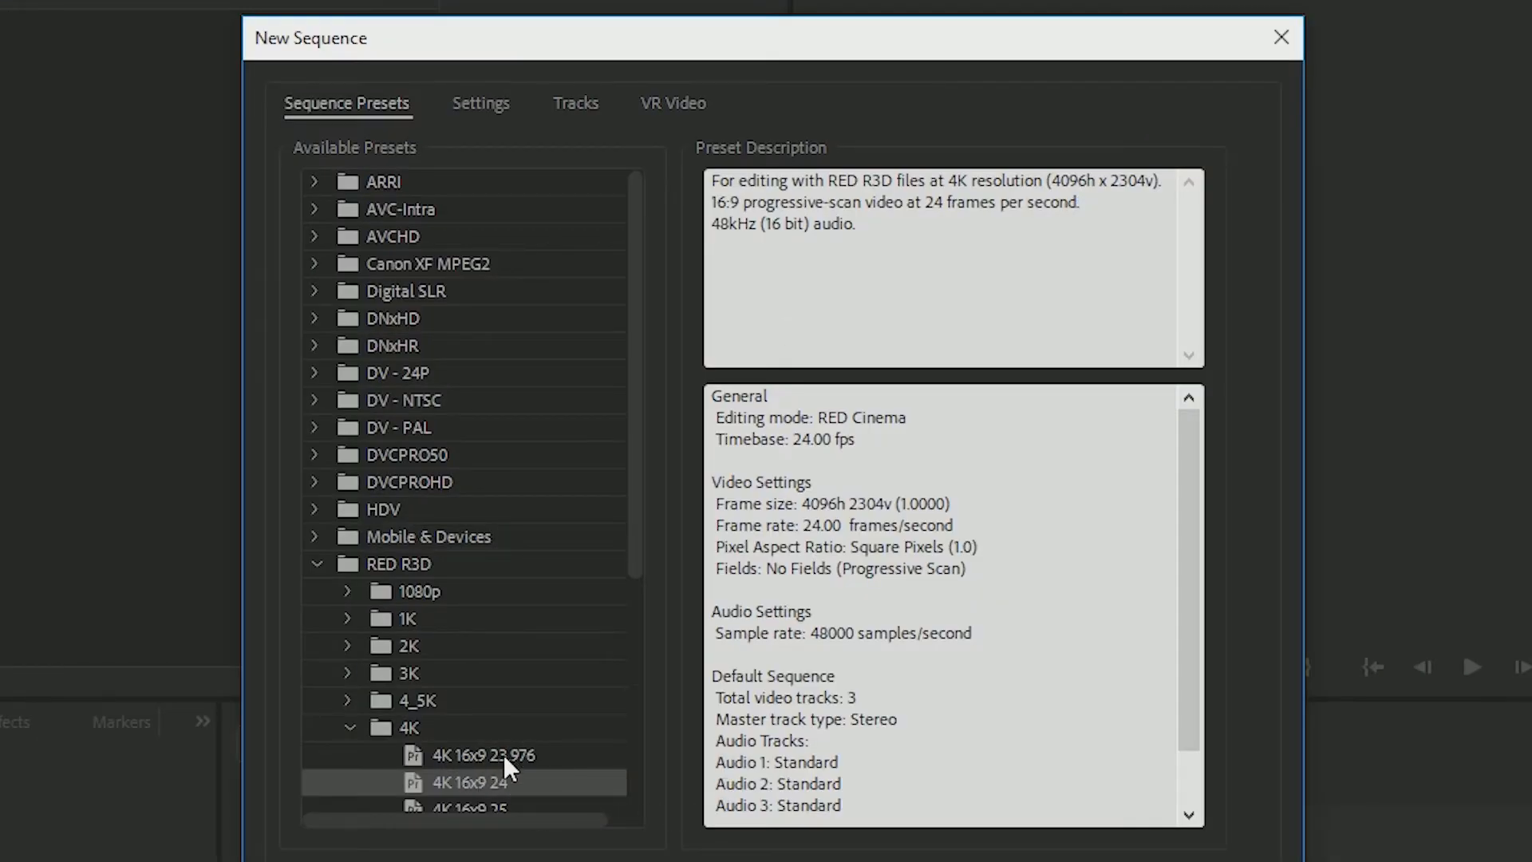
pyautogui.click(483, 108)
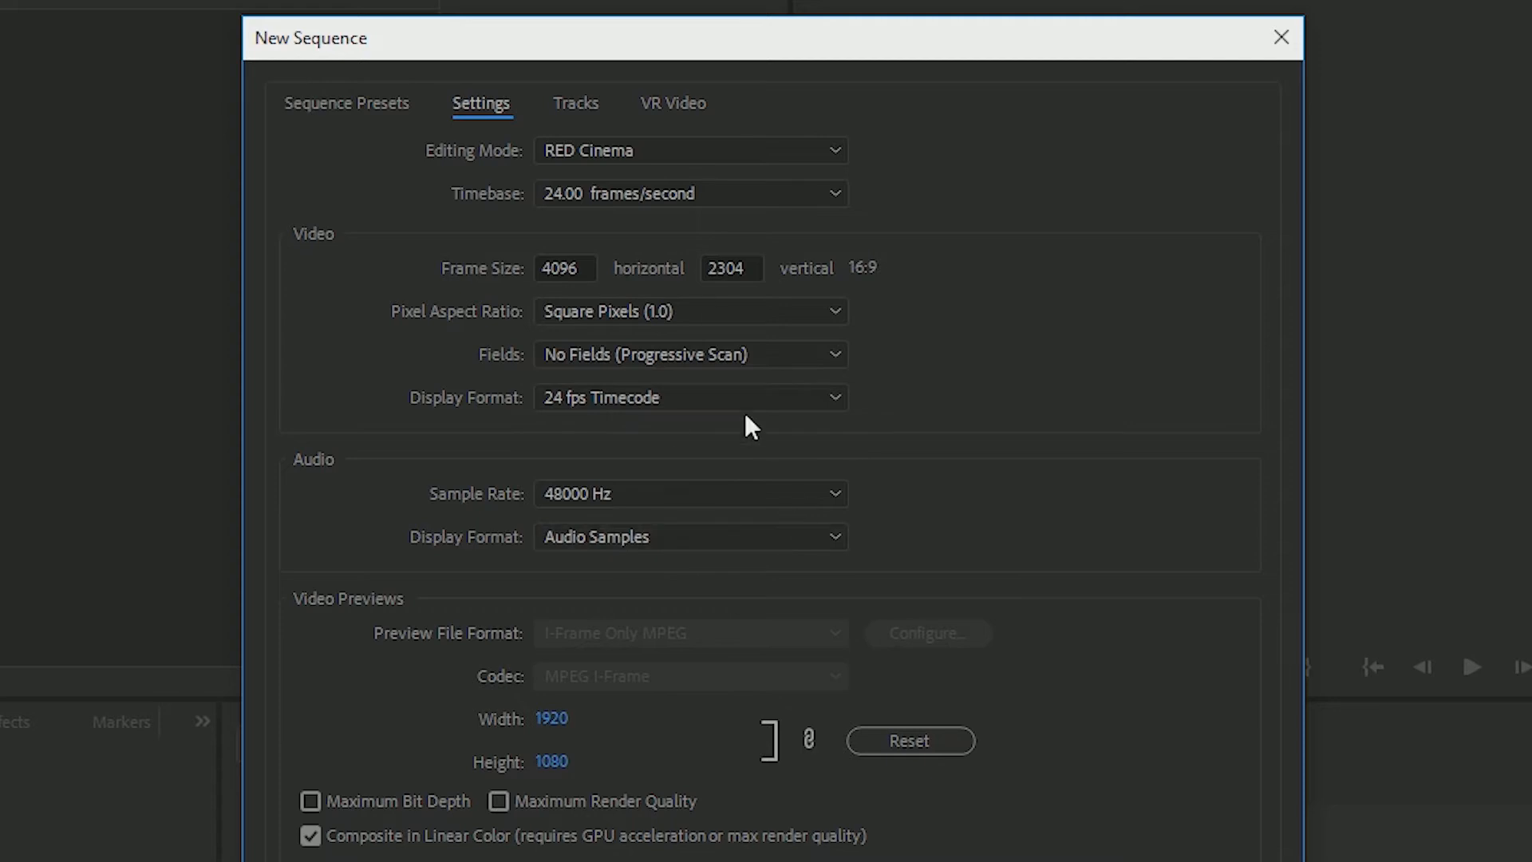
pyautogui.click(581, 268)
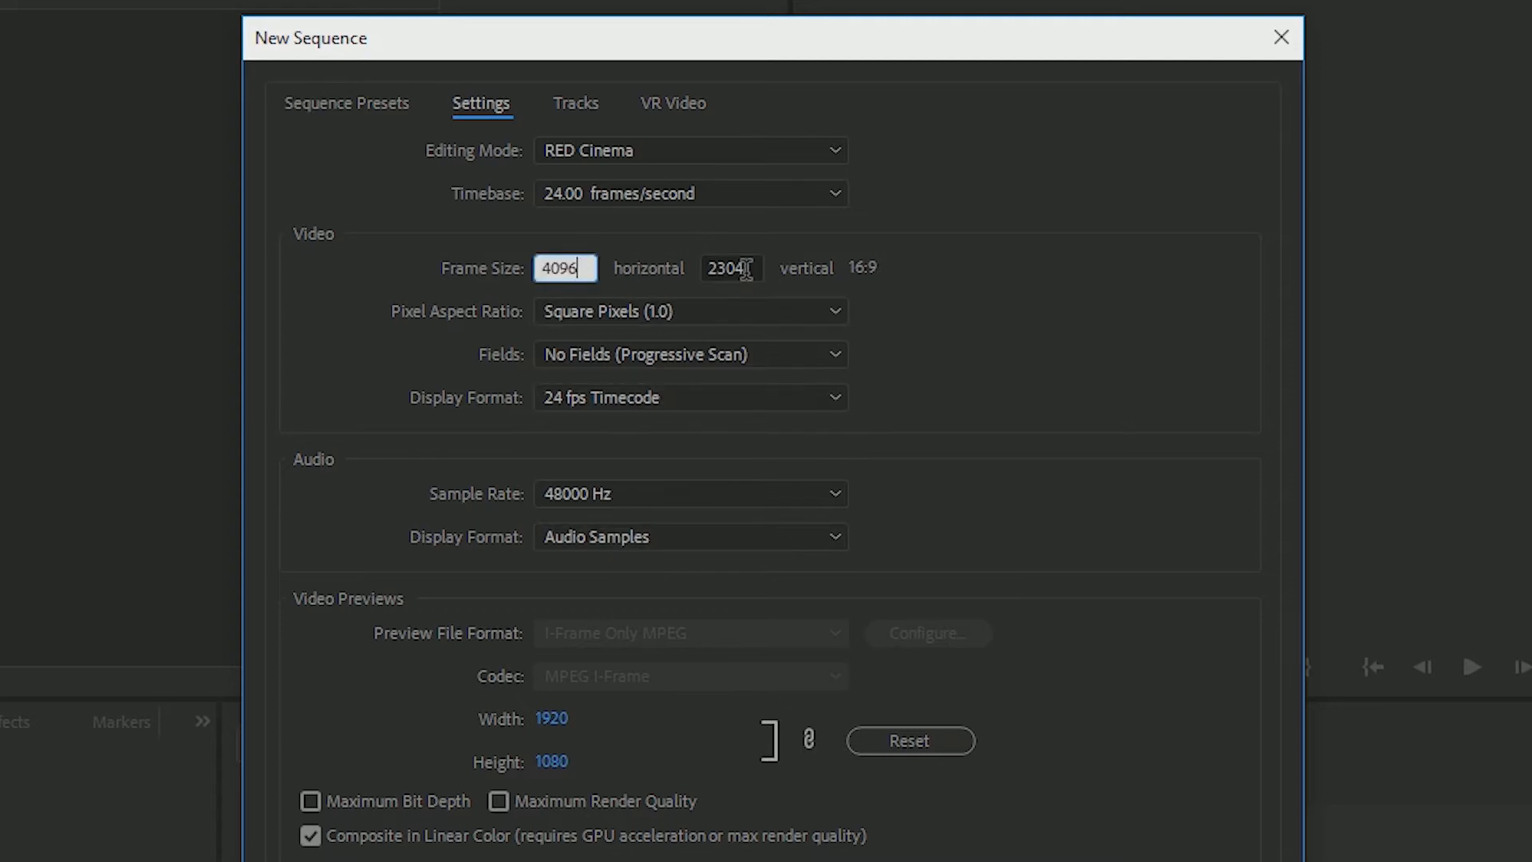
pyautogui.click(746, 268)
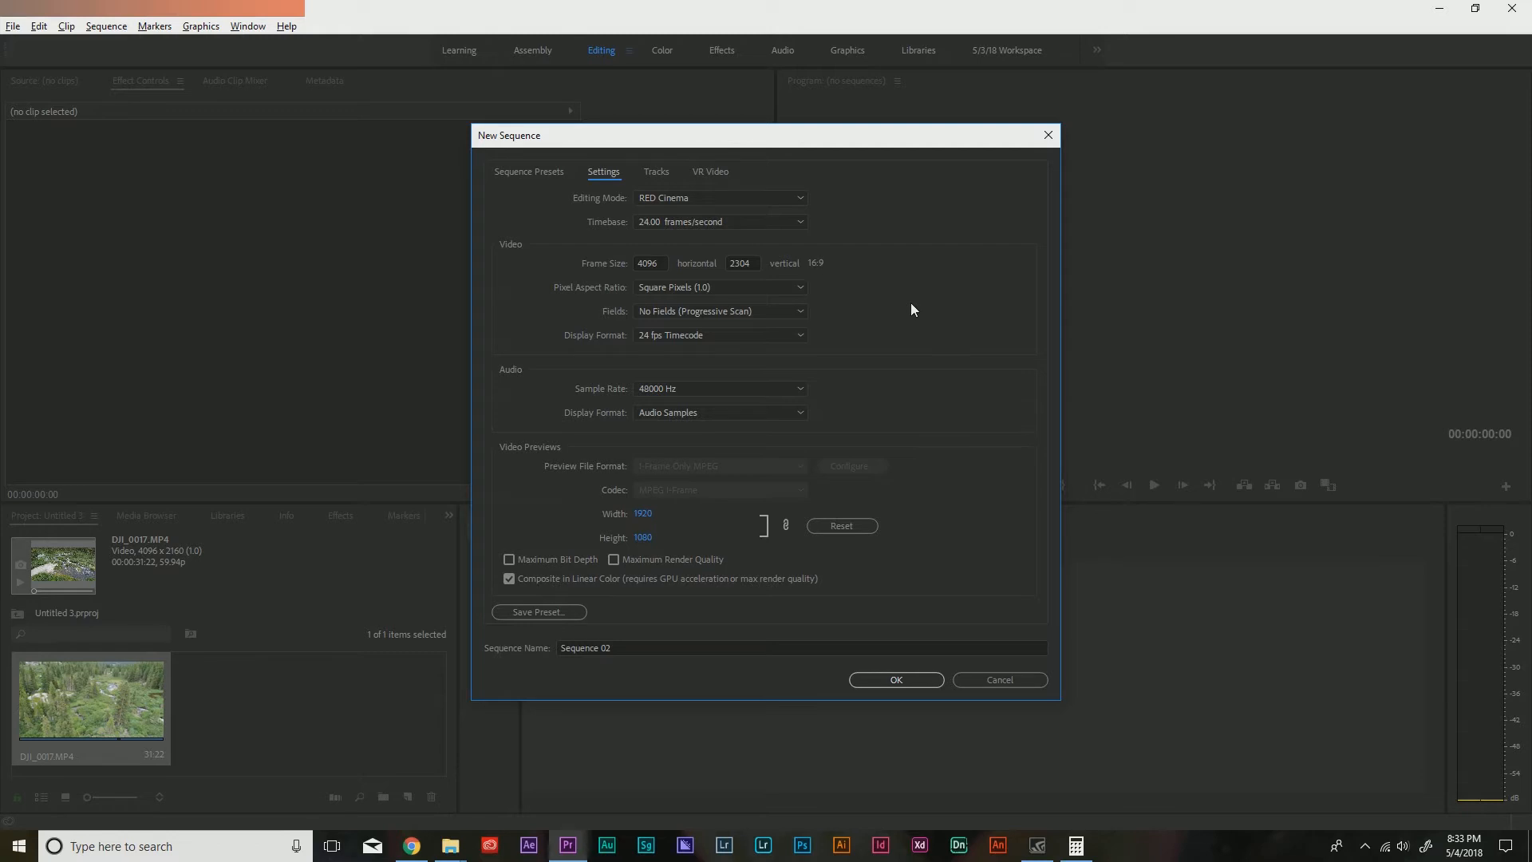
# - Switch to the Calculator and divide the 4096 frame width by 2.39 to work out the matching frame height
pyautogui.click(1086, 847)
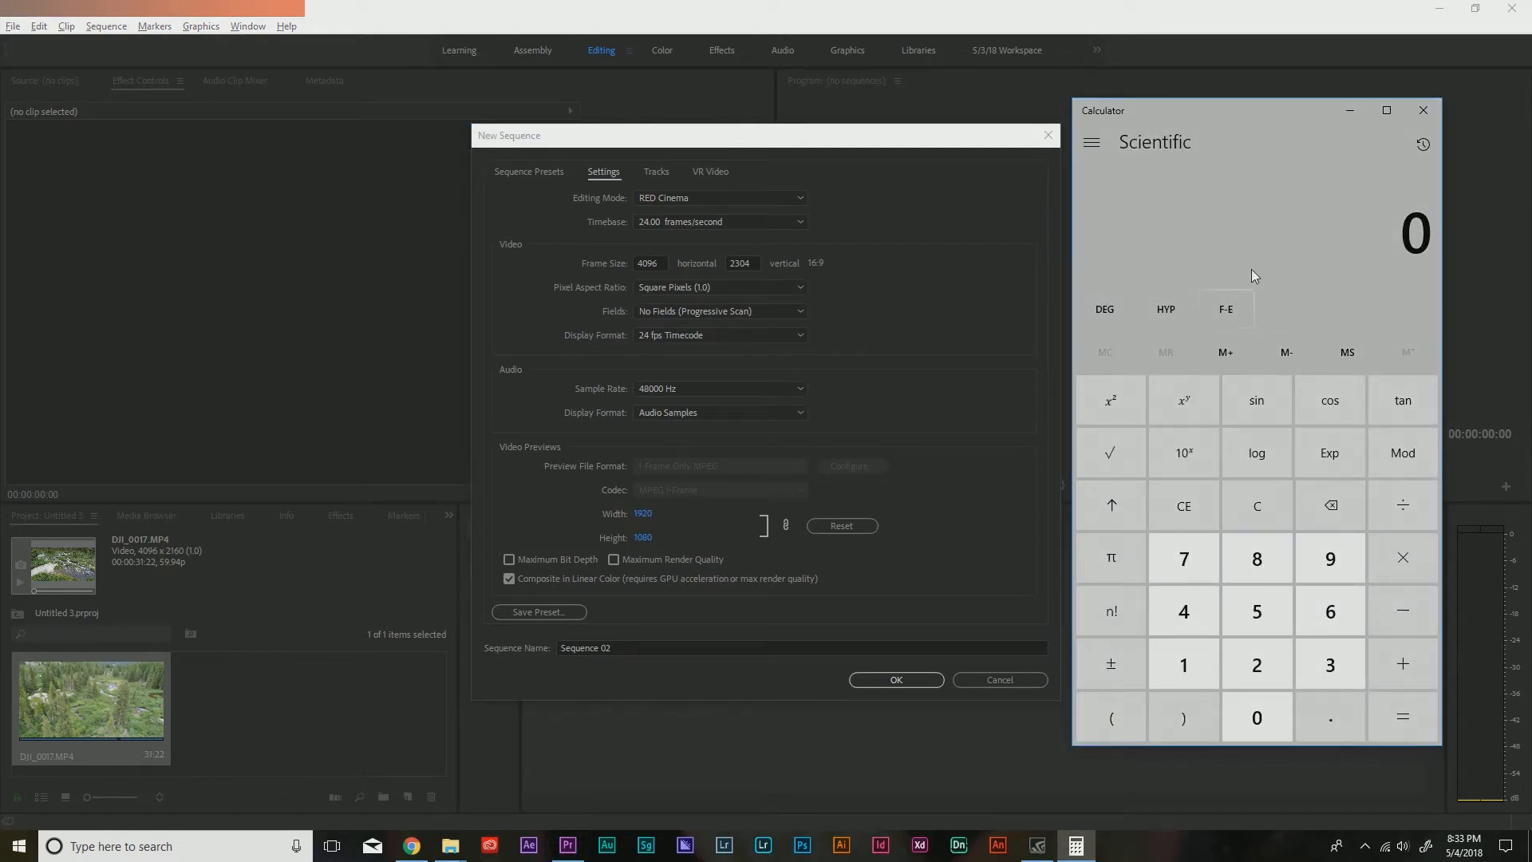
pyautogui.write('4096')
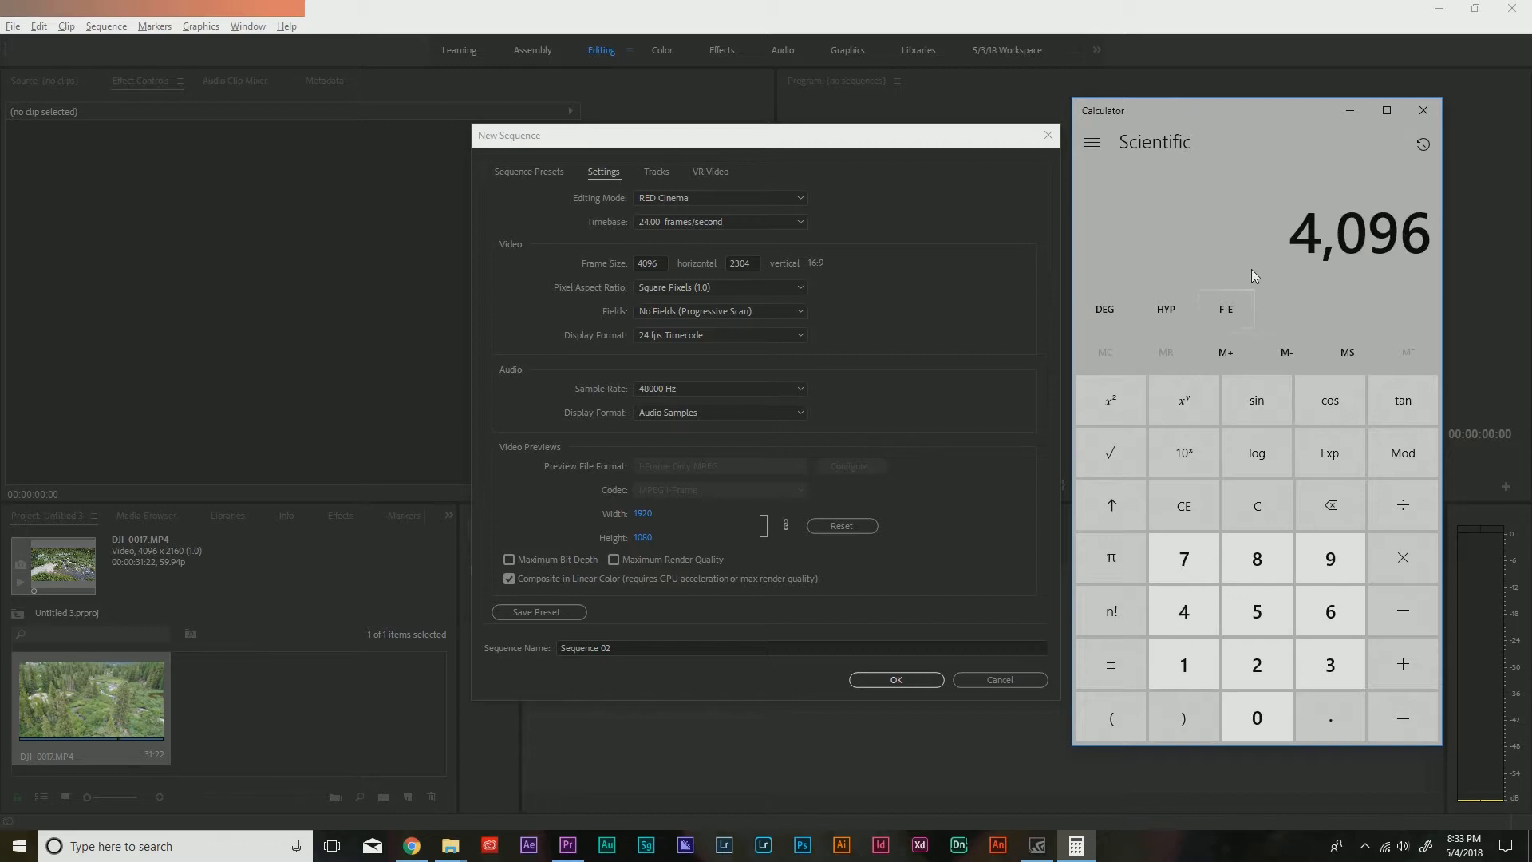
pyautogui.press('/')
pyautogui.write('2.39')
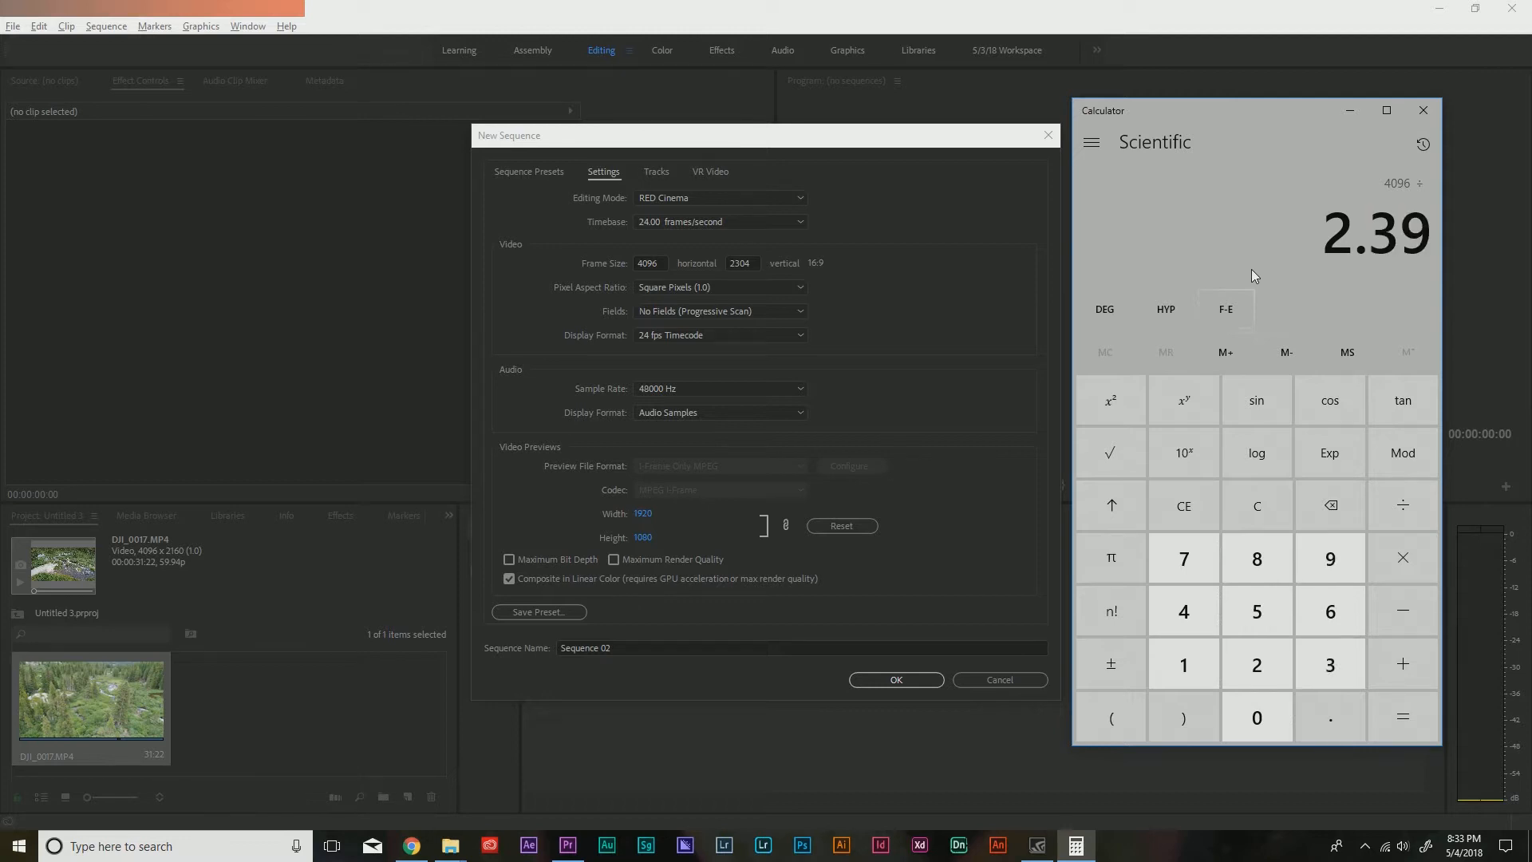
pyautogui.press('Return')
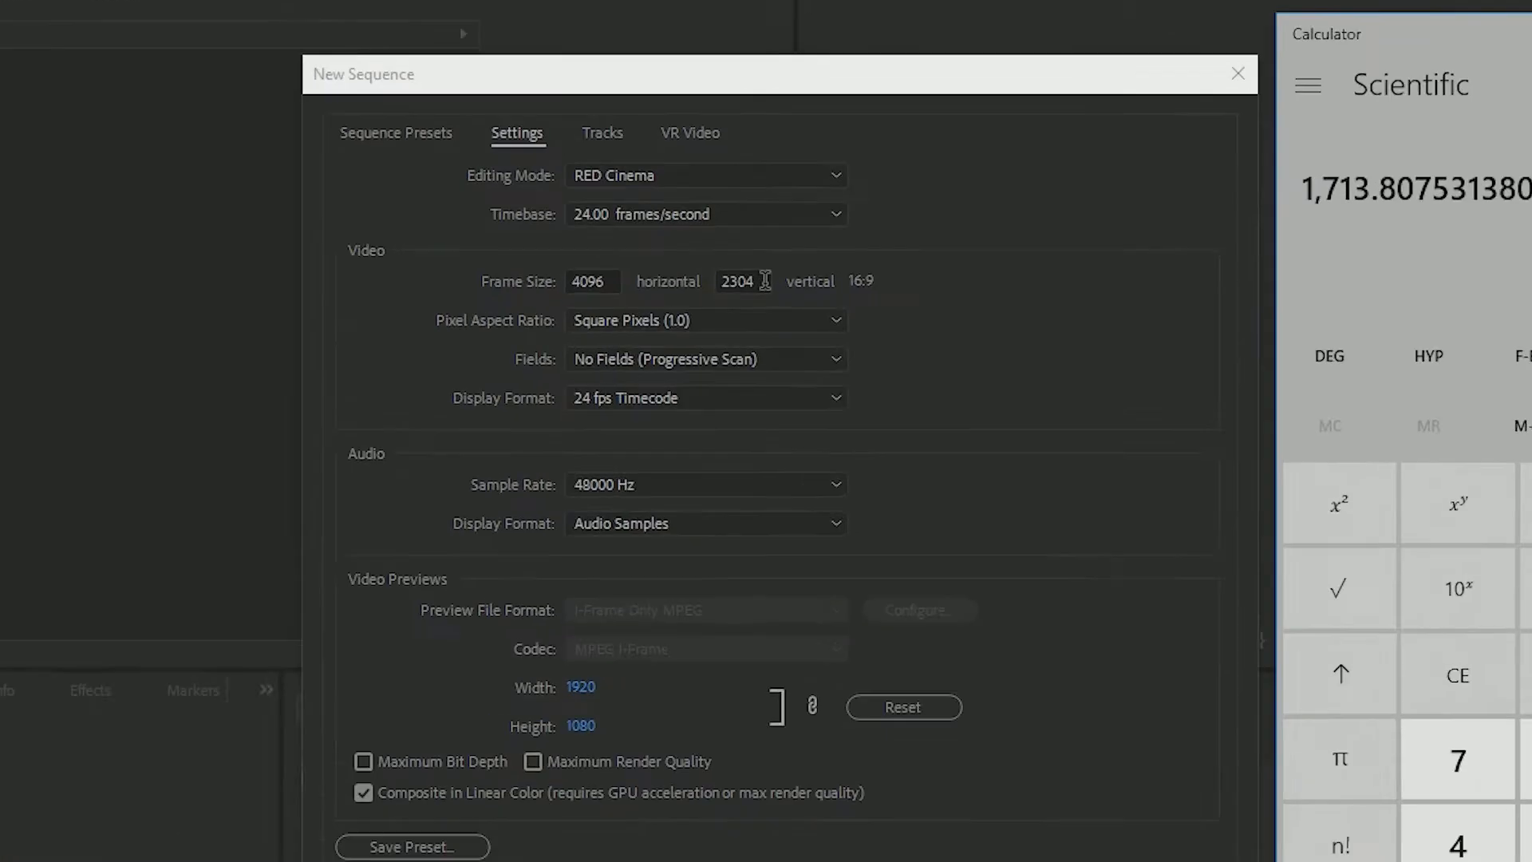
# - Set the new sequence's vertical frame size to 1714 and create the sequence
pyautogui.moveTo(755, 263); pyautogui.dragTo(687, 264)
pyautogui.write('17')
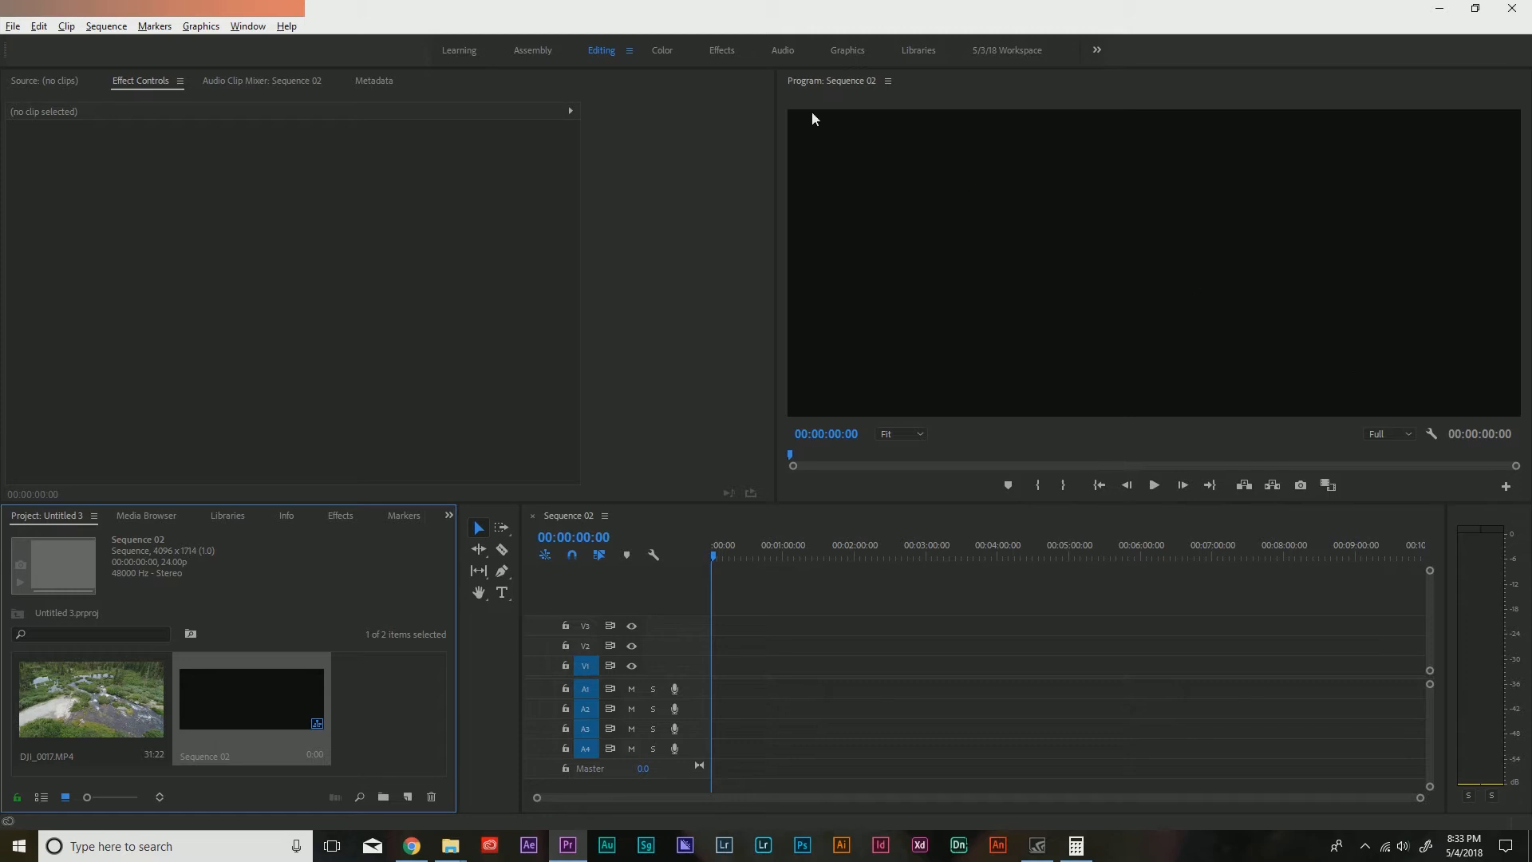
# - Add DJI_0017.MP4 to track V1 at the start of Sequence 02, keeping the existing sequence settings
pyautogui.moveTo(109, 722); pyautogui.dragTo(735, 725)
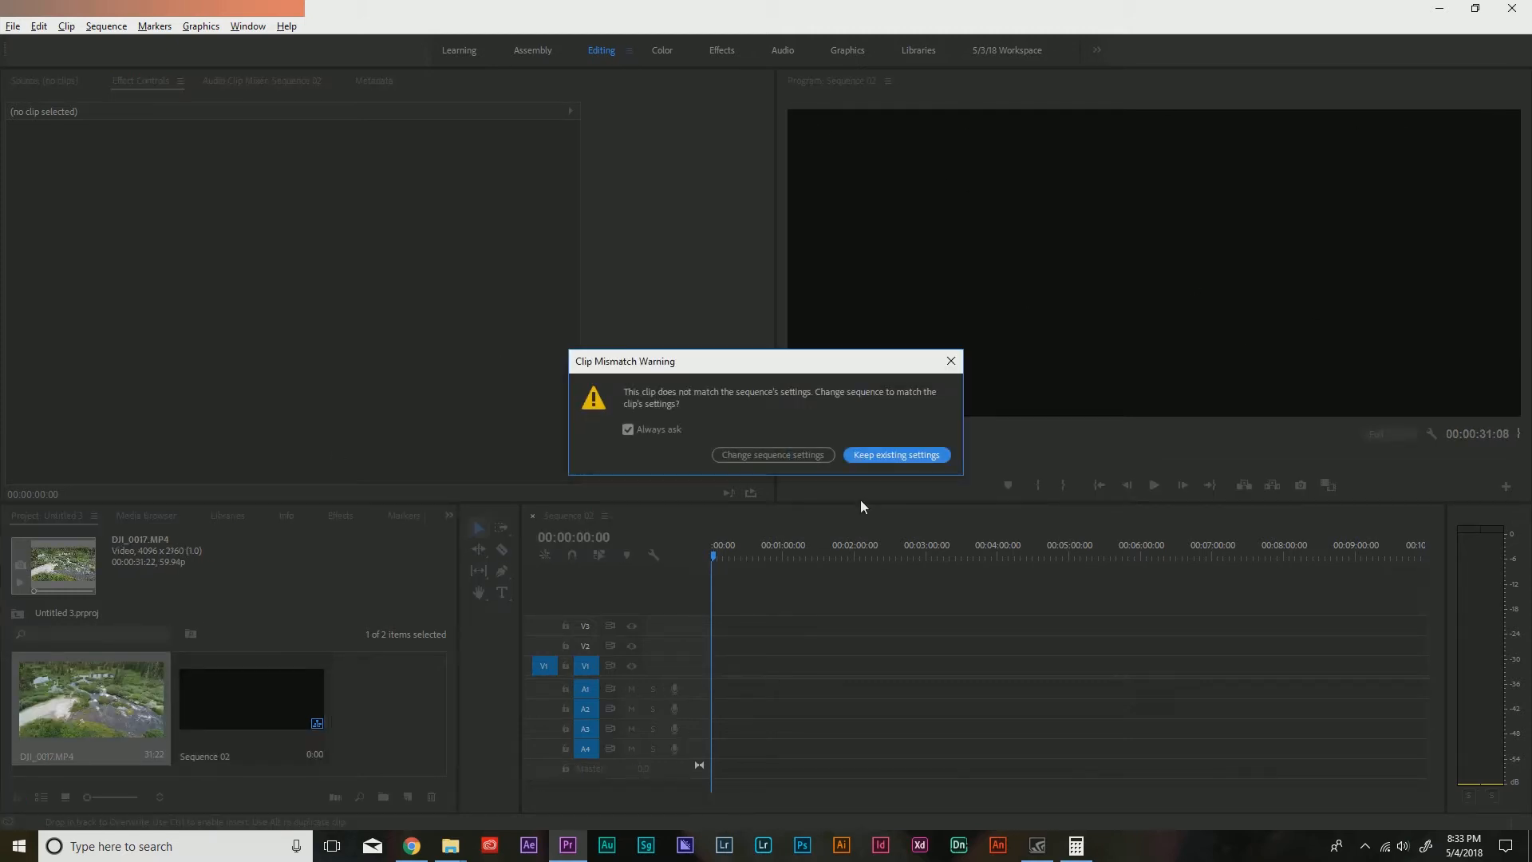
pyautogui.click(883, 454)
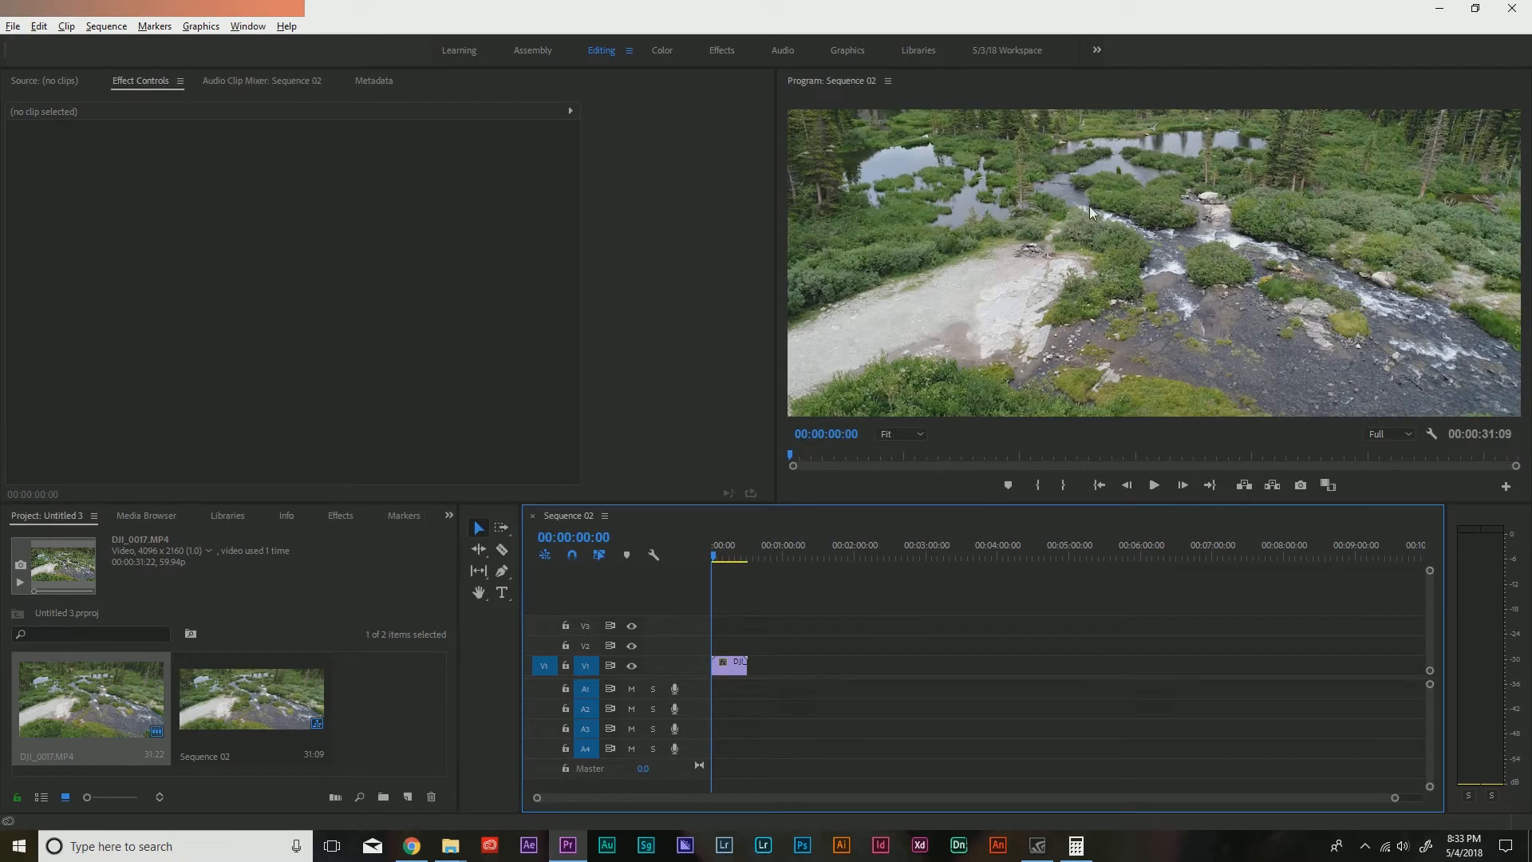
# - Scale the clip on V1 to 102 and reposition it at 2077, 995 within the frame
pyautogui.click(723, 667)
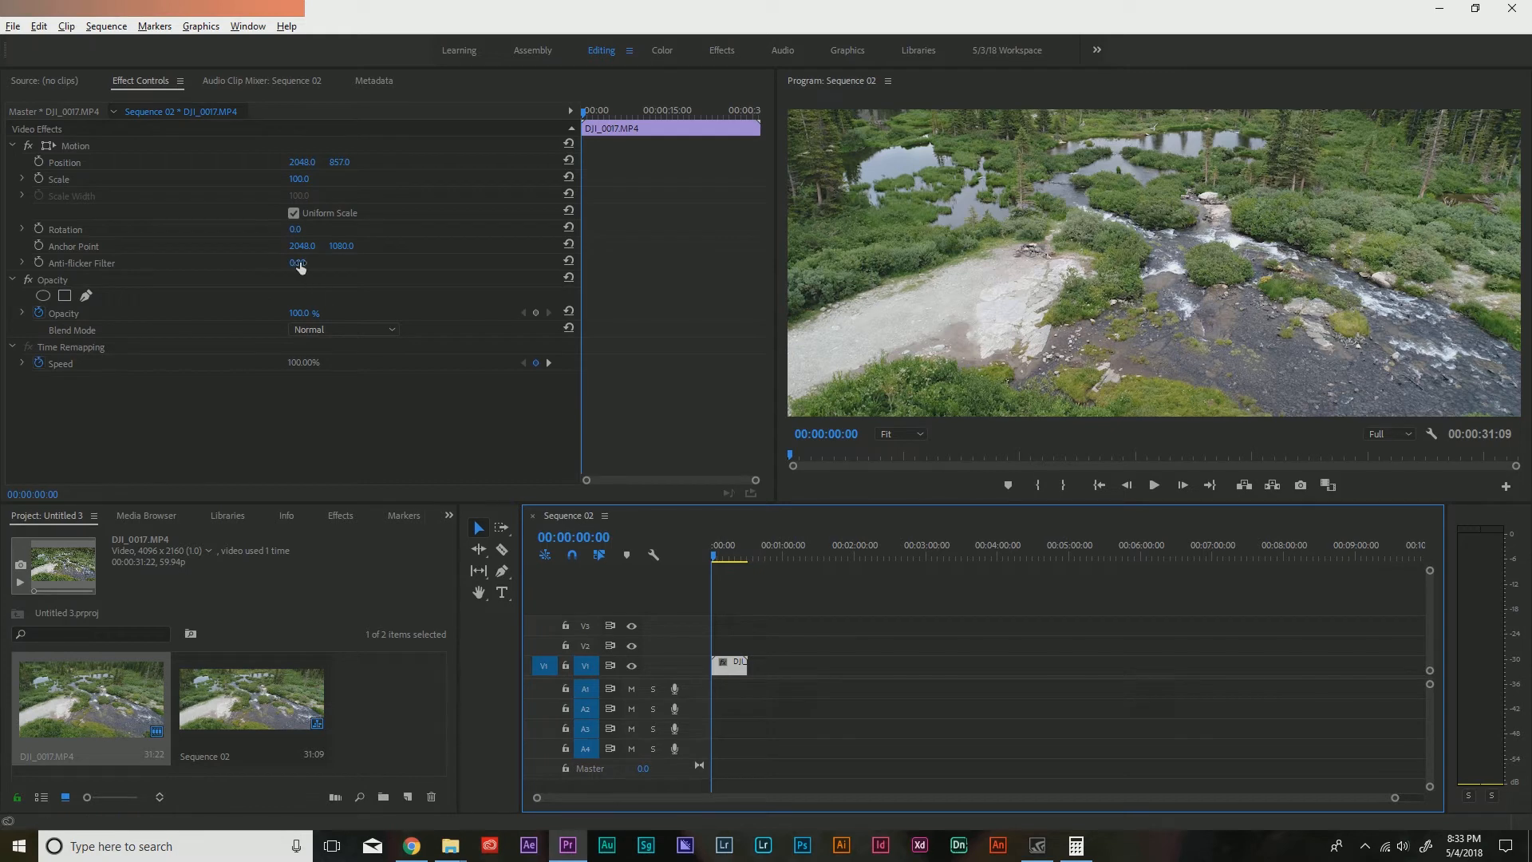
pyautogui.moveTo(295, 179); pyautogui.dragTo(332, 165)
pyautogui.moveTo(343, 162); pyautogui.dragTo(455, 162)
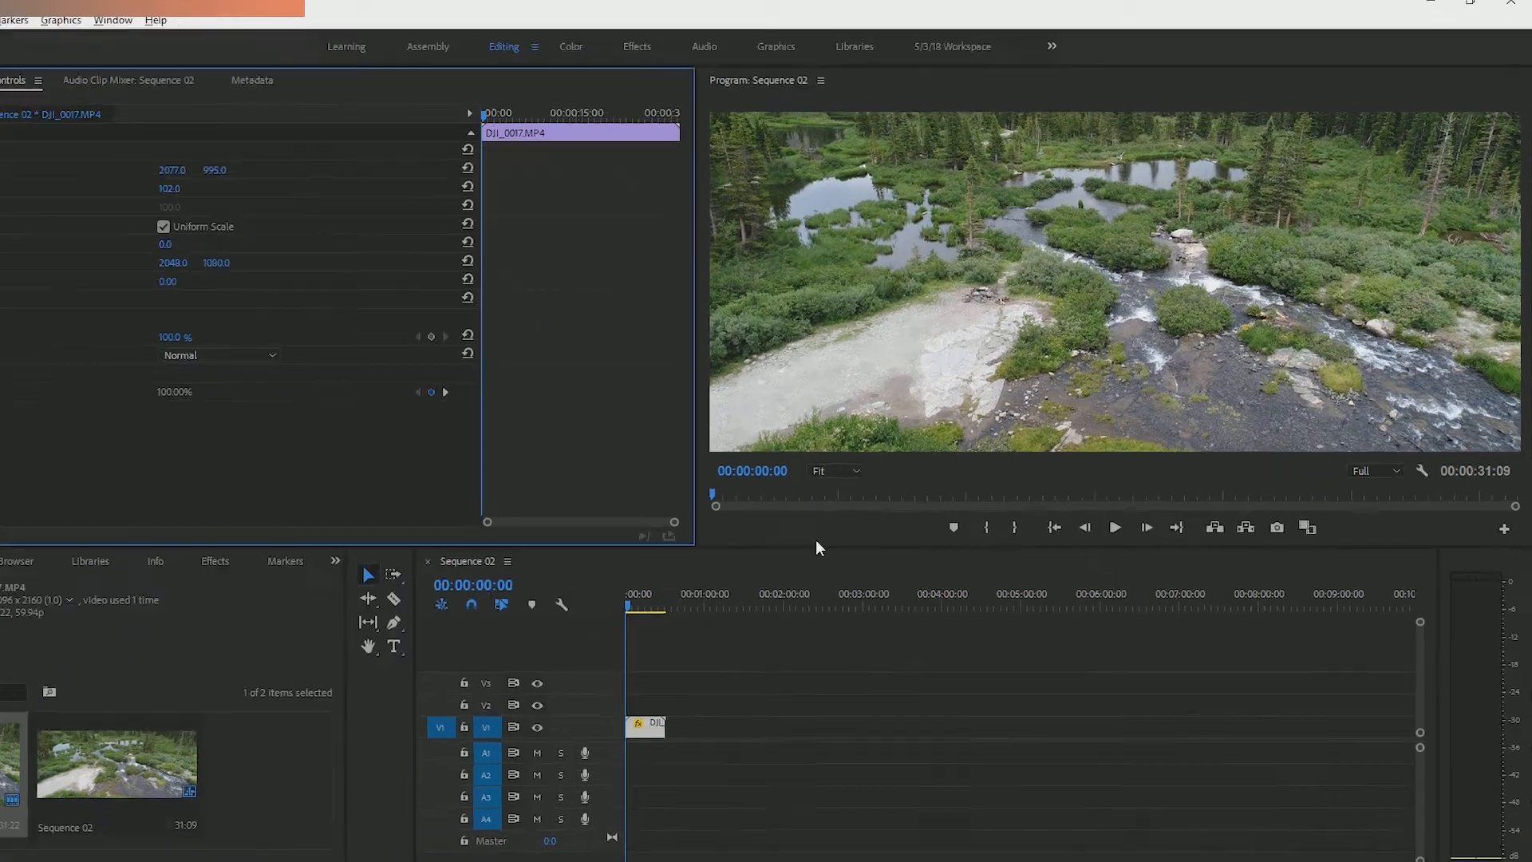